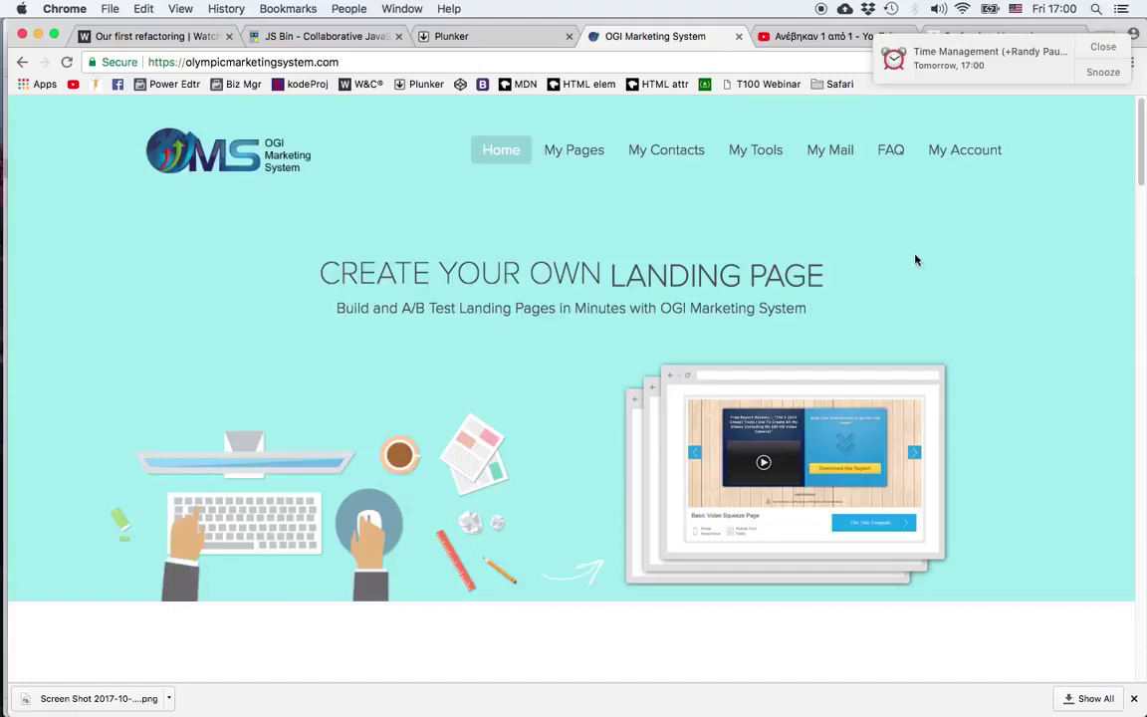
Visit the Broadcasts page, switch to AutoResponders and start a new autoresponder message.
mouse_move(834, 156)
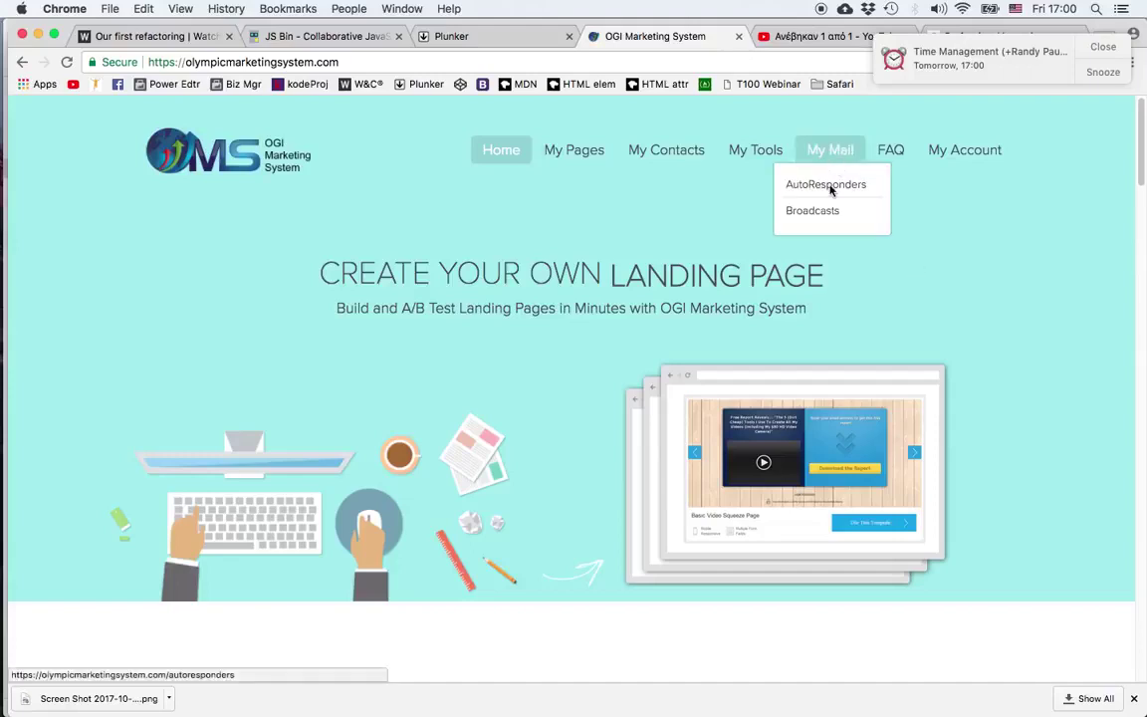
click(824, 211)
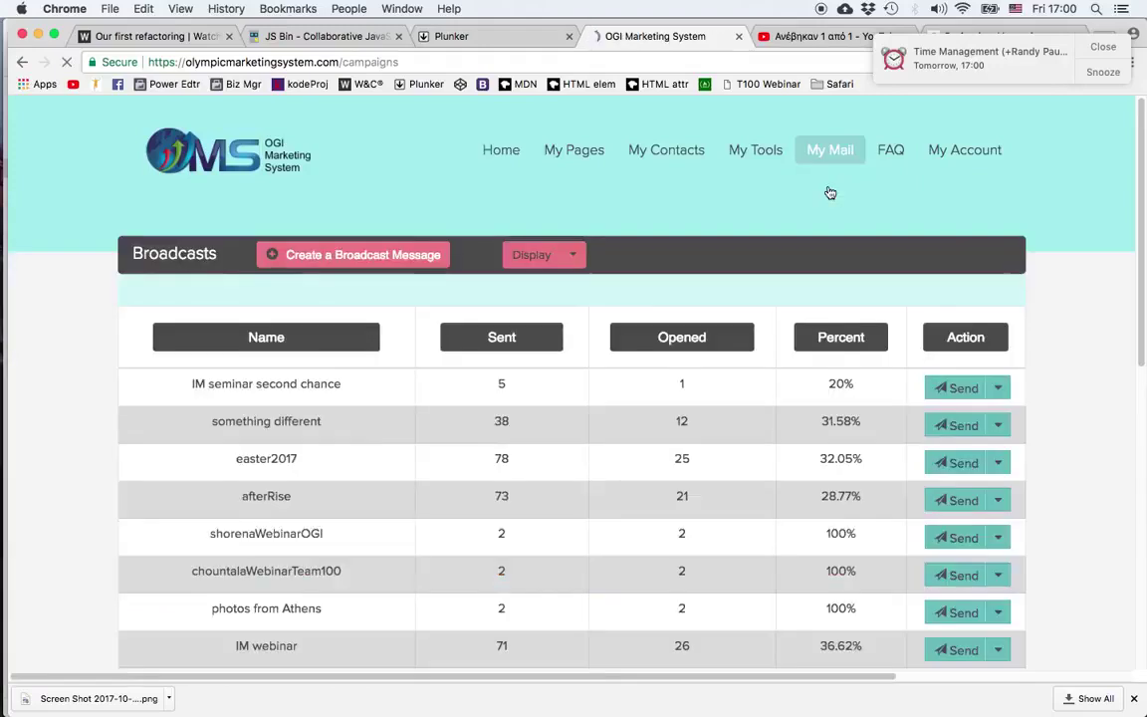
mouse_move(821, 153)
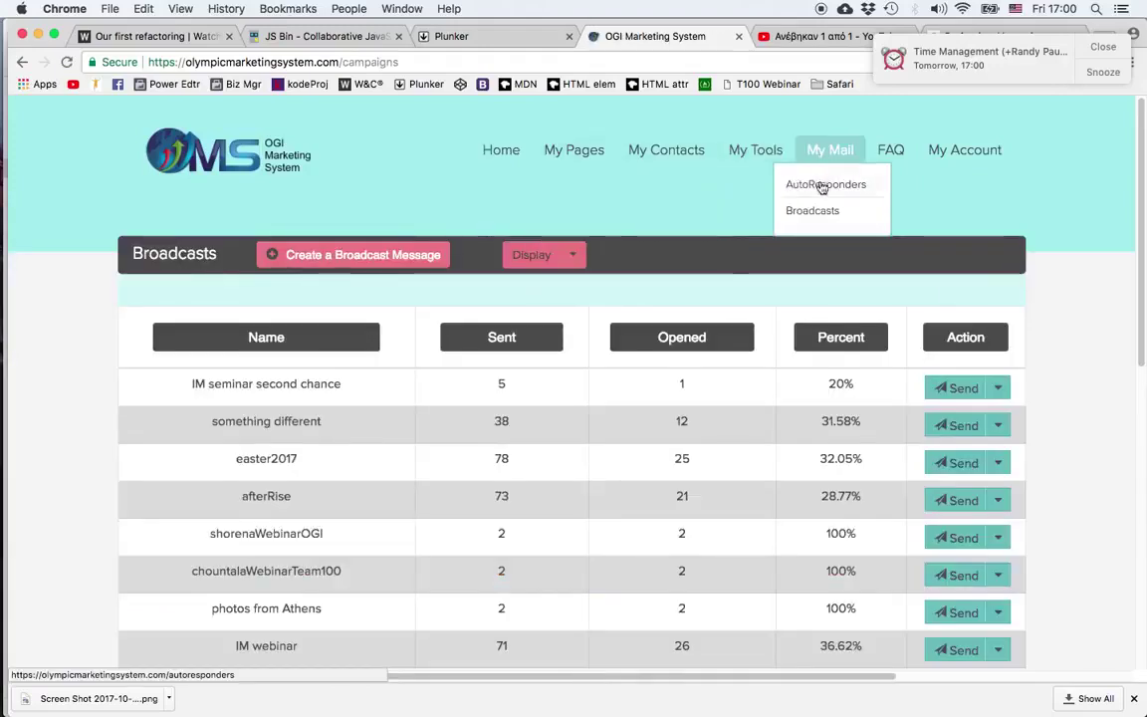
click(822, 187)
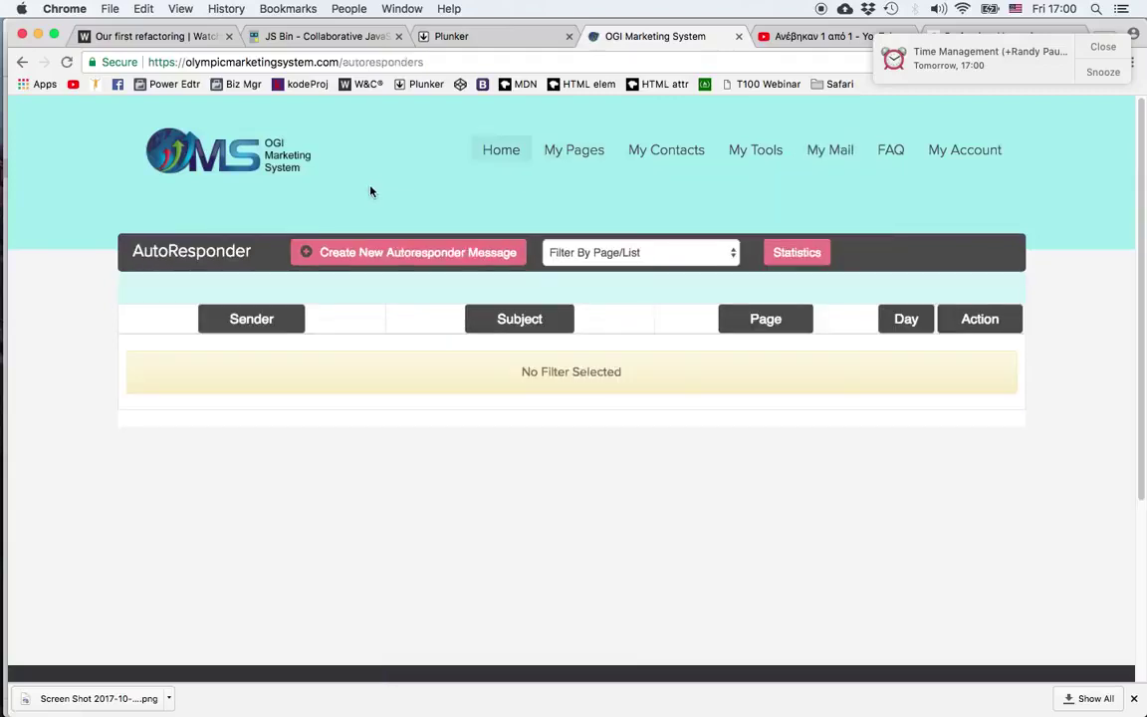
click(406, 255)
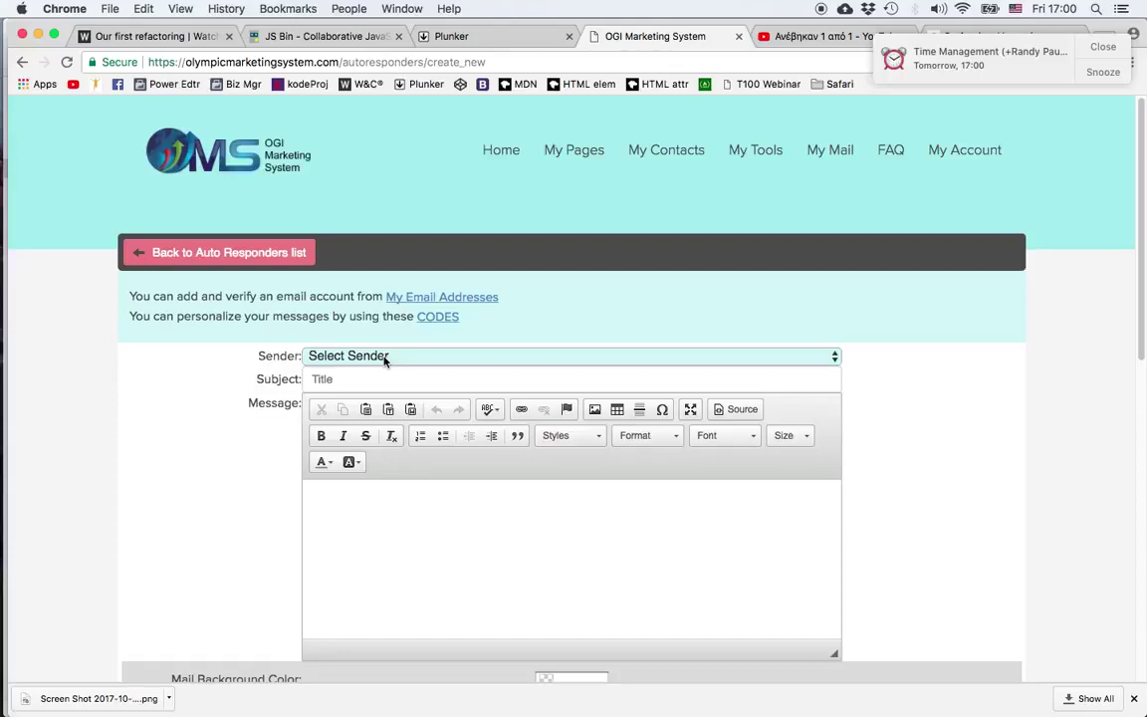
Choose the first listed sender address for the autoresponder message and set the subject to "Welcome".
click(386, 359)
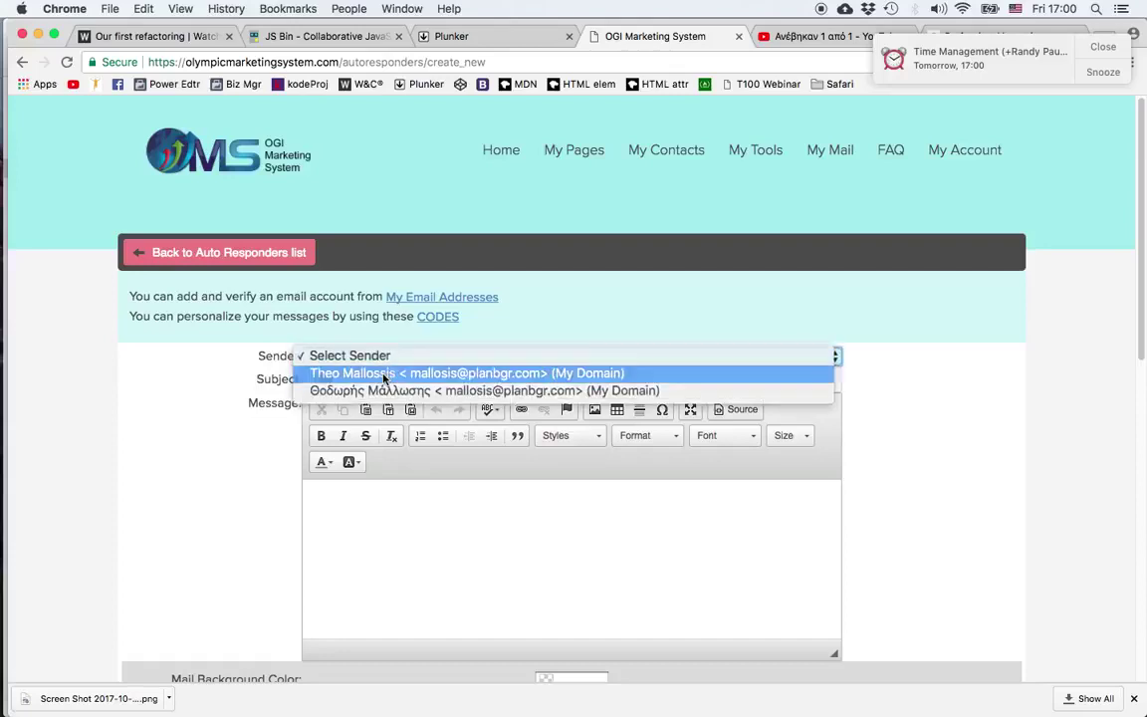
click(384, 373)
mouse_move(994, 155)
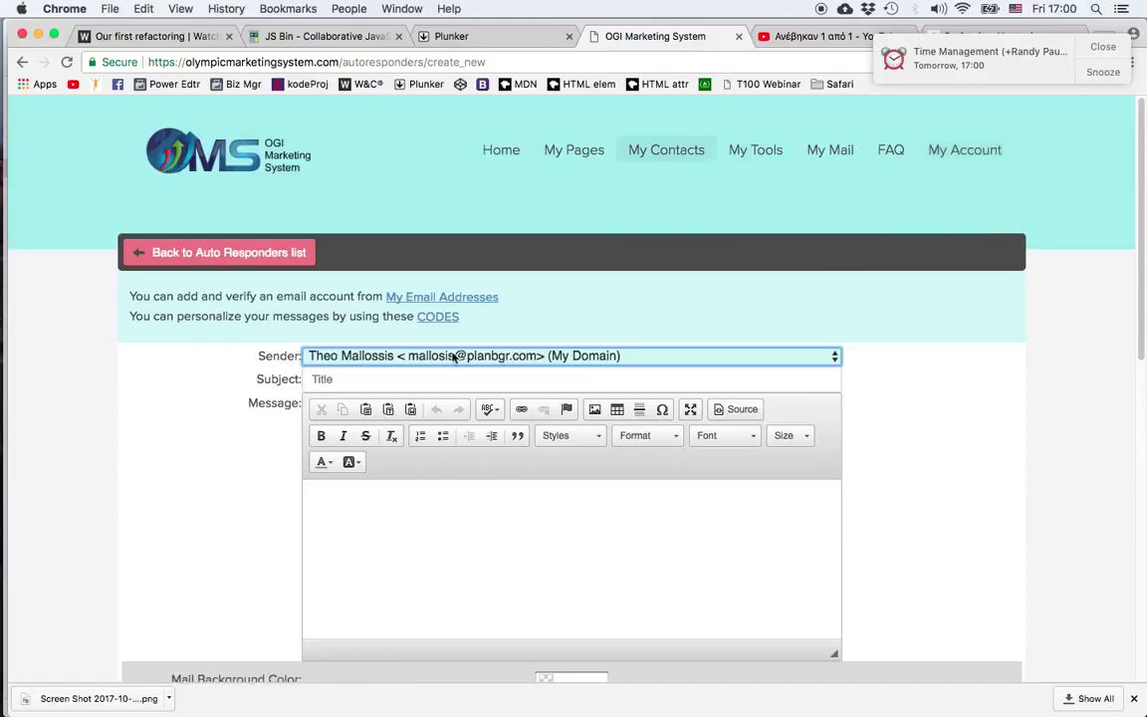
click(409, 384)
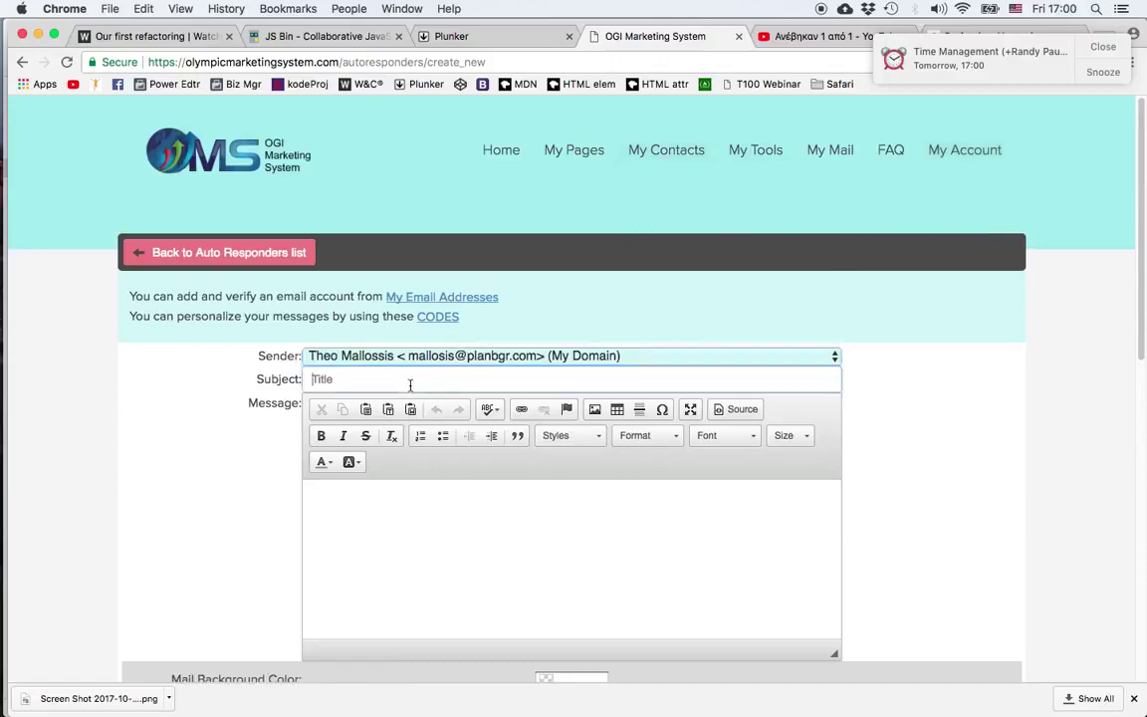
text(Welcome)
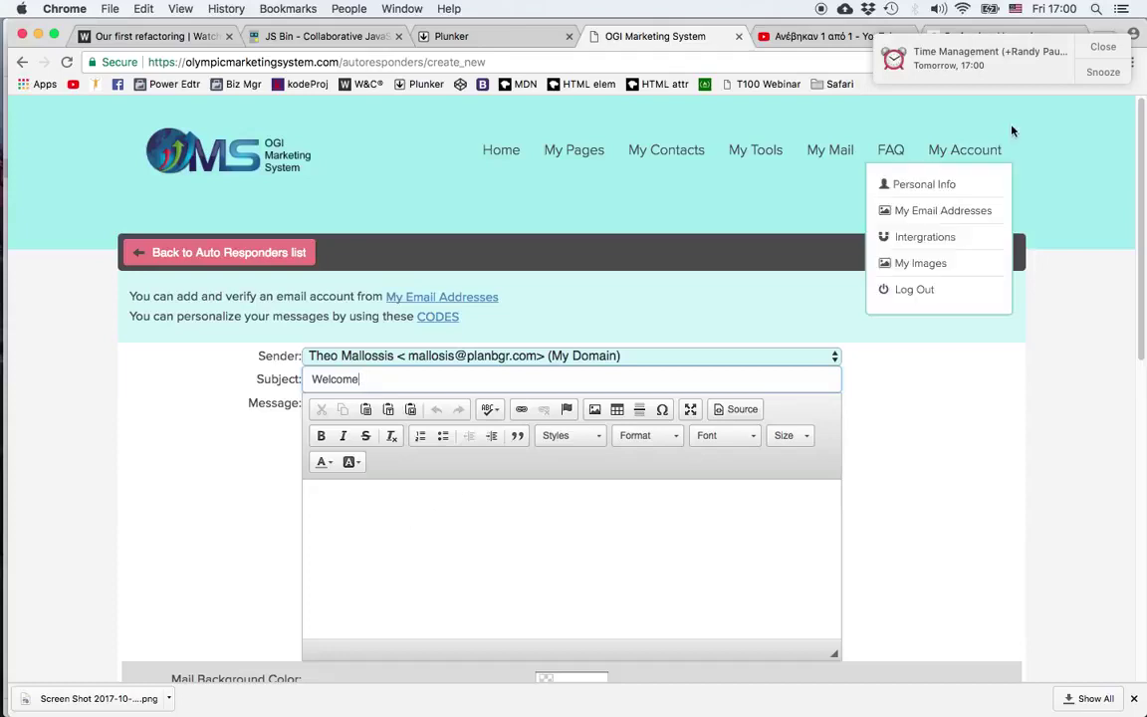
Fill the message body with the two lorem ipsum paragraphs from the filler text generator page.
click(1006, 31)
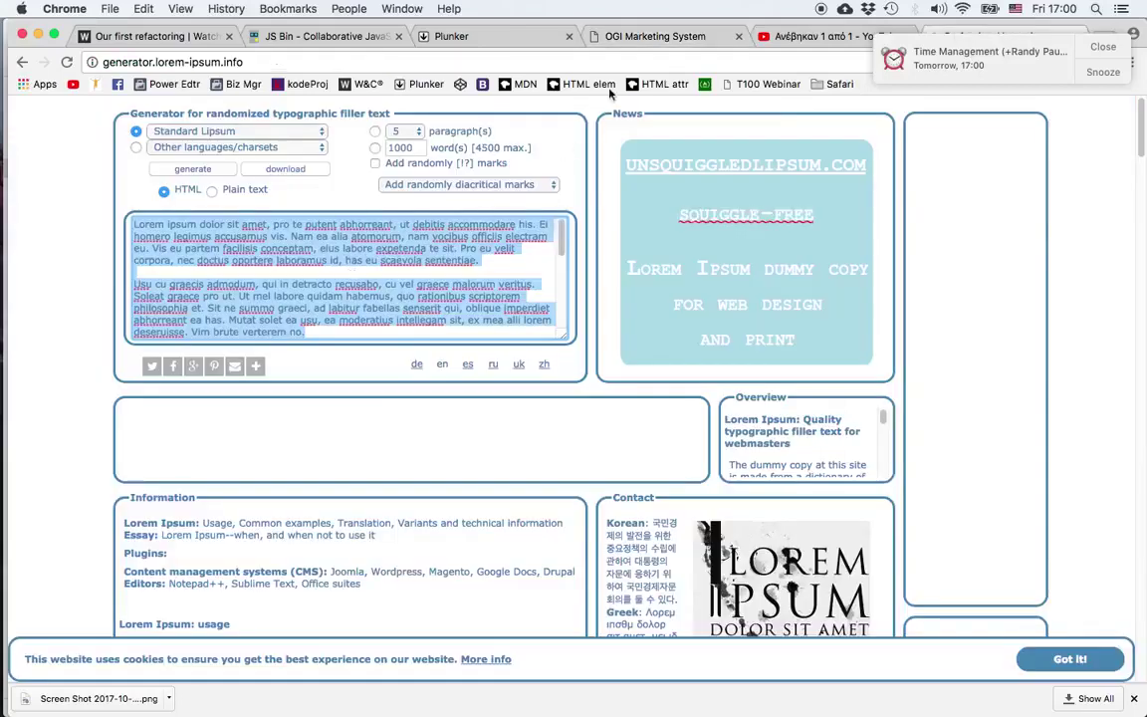
click(652, 36)
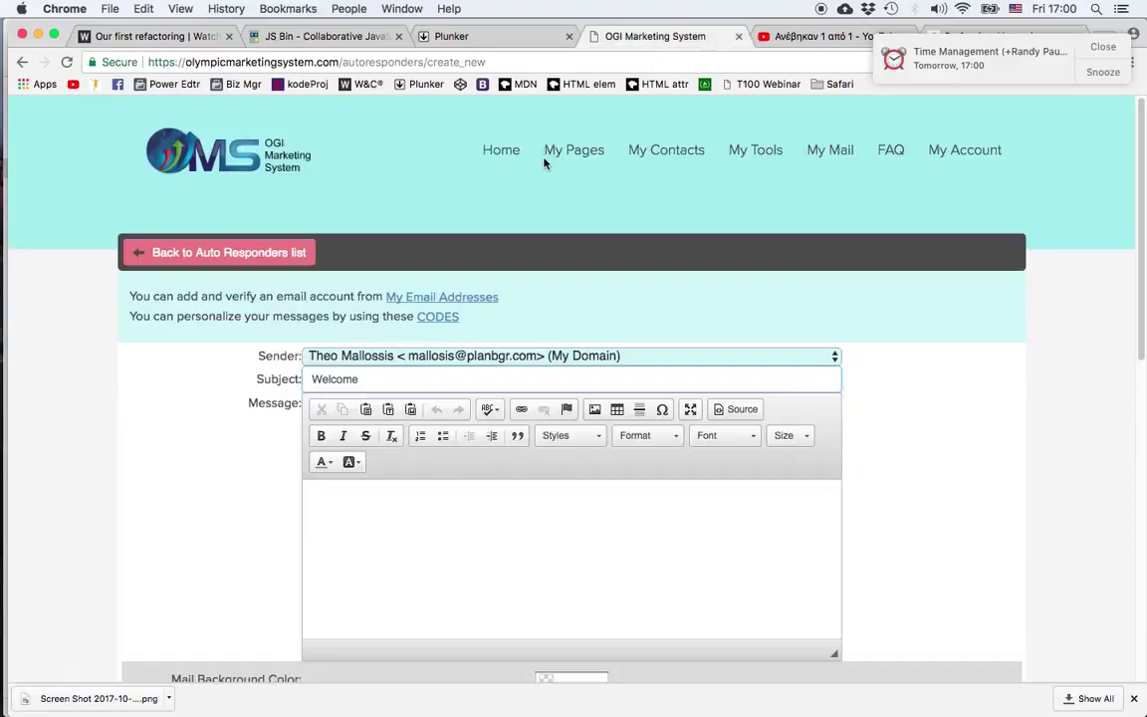
click(392, 496)
text(Lorem ipsum dolor sit amet, pro te putent abhorreant, ut debitis accommodare his. Ei homero legimus accusamus vis. Nam ea alia atomorum, nam vocibus officiis electram eu. Vis eu partem facilisis conceptam, eius labore expetenda te sit. Pro eu velit corpora, nec doctus oportere laboramus id, has eu scaevola sententiae.  Usu cu graecis admodum, qui in detracto recusabo, cu vel graece malorum veritus. Soleat graece pro ut. Ut mel labore quidam habemus, quo rationibus scriptorem philosophia et. Sit ne summo graeci, ad labitur fabellas senserit qui, oblique imperdiet abhorreant ea has. Mutat solet ea usu, ea moderatius intellegam sit, ex mea alii lorem deseruisse. Vim brute verterem no.)
Link the word "corpora" in the first paragraph to olympicmarketingsystem.com/prosem-7p, copying the address from the TextEdit note.
scroll(819, 470, down, 1)
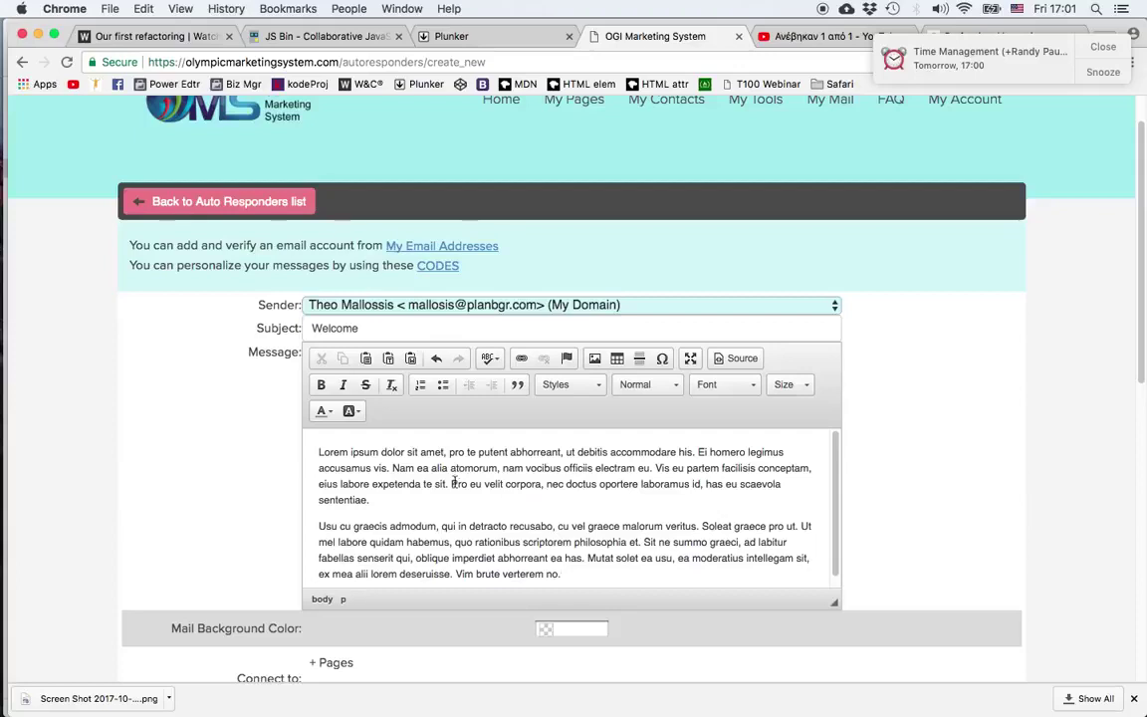
double_click(522, 484)
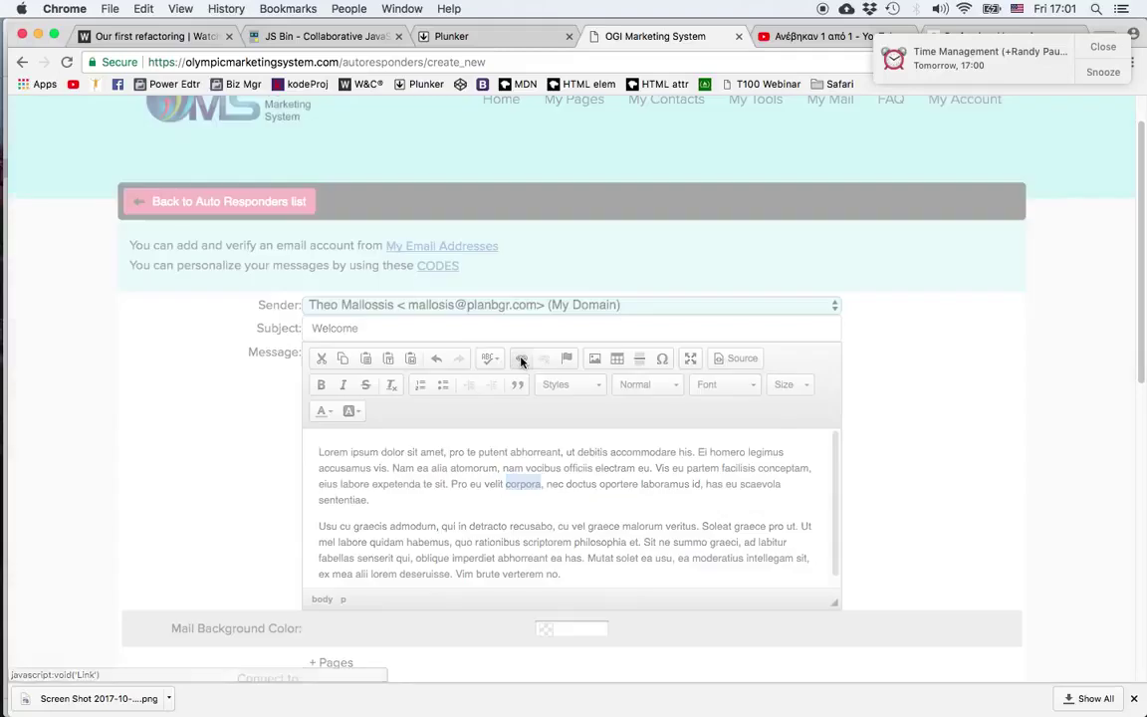
click(521, 359)
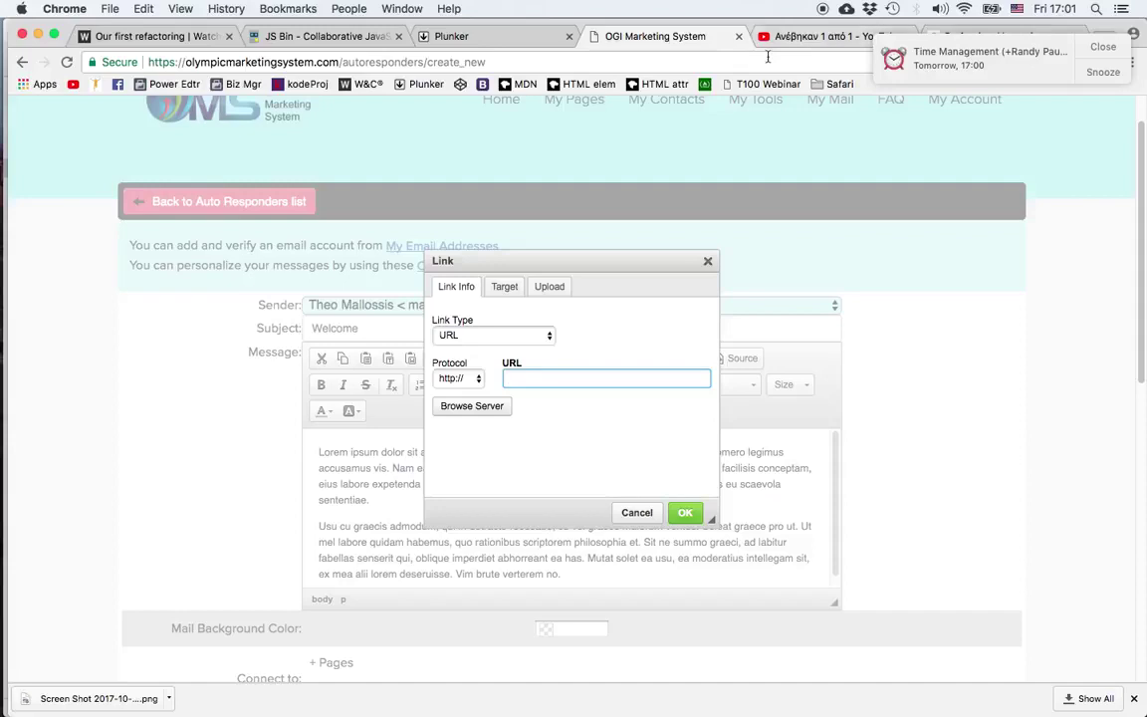
key(super+Tab)
key(super+Tab)
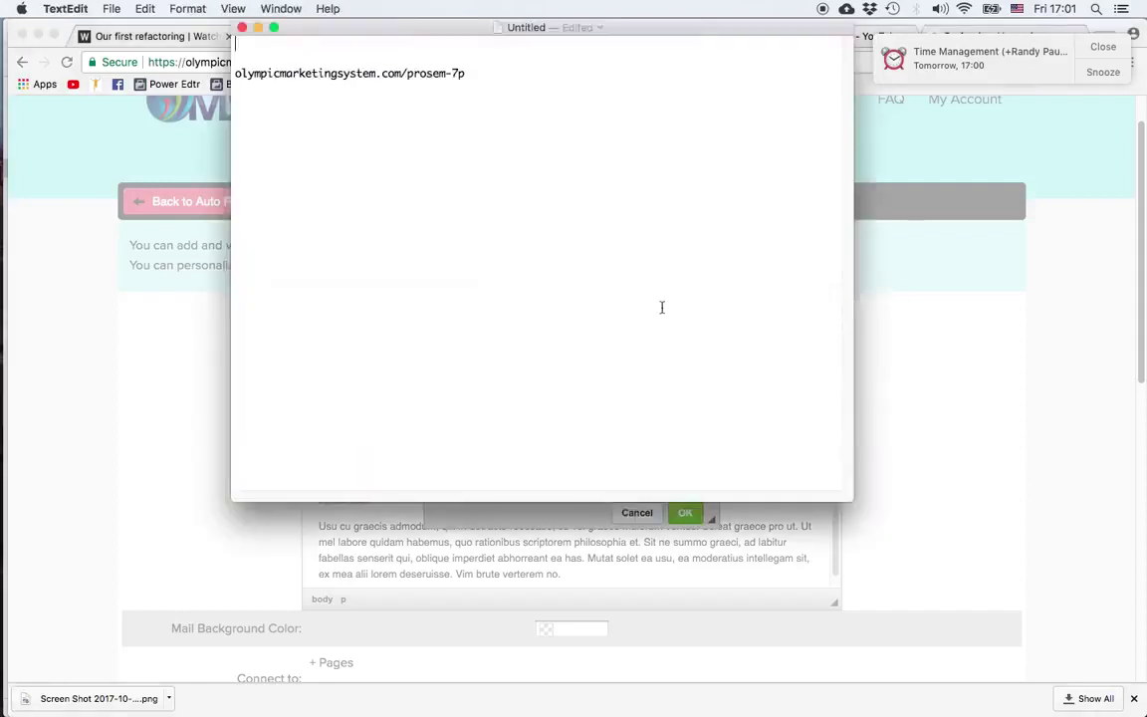
triple_click(370, 71)
key(super+c)
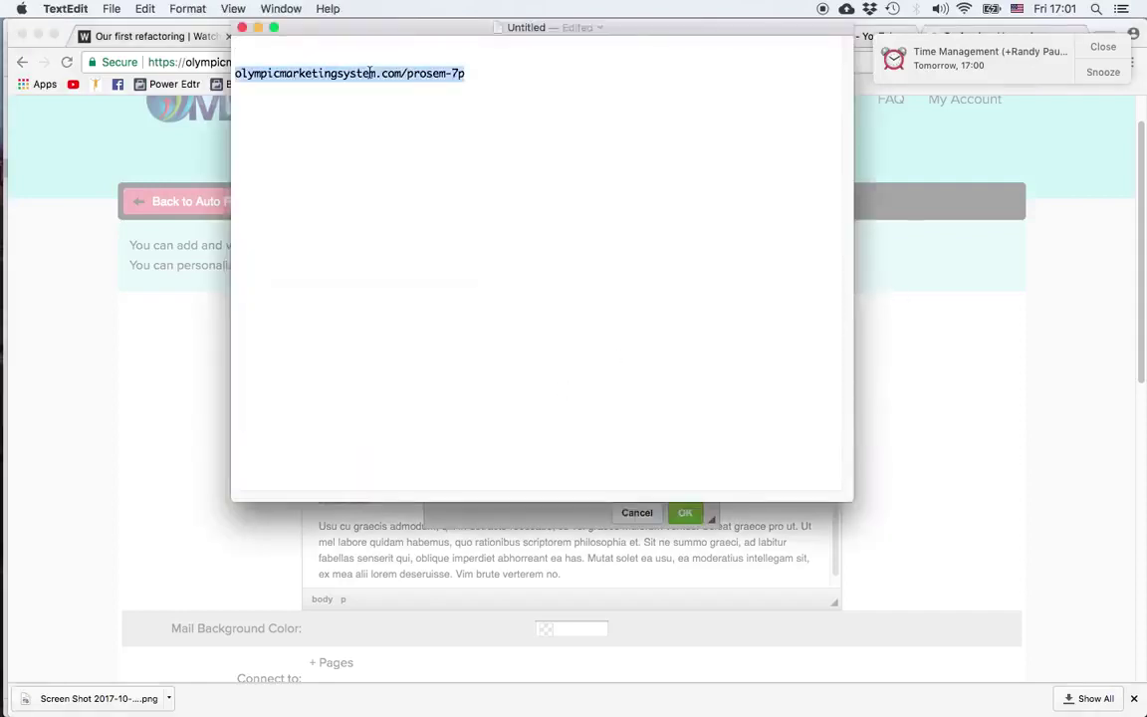
click(64, 418)
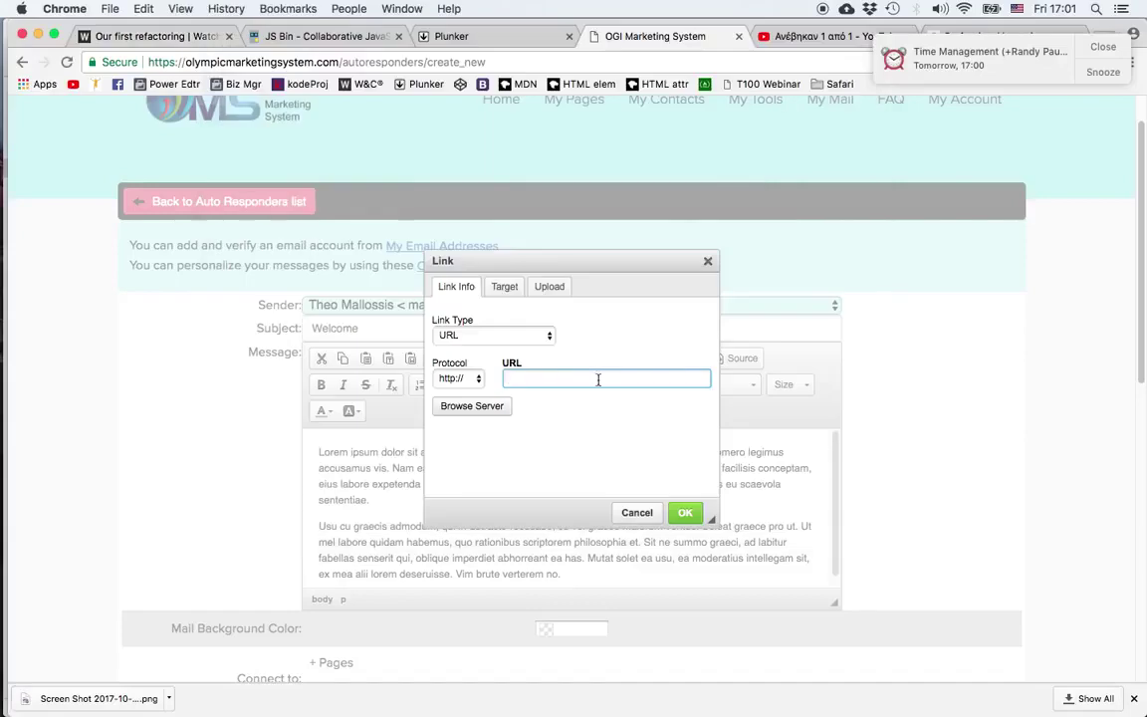
key(super+v)
click(684, 512)
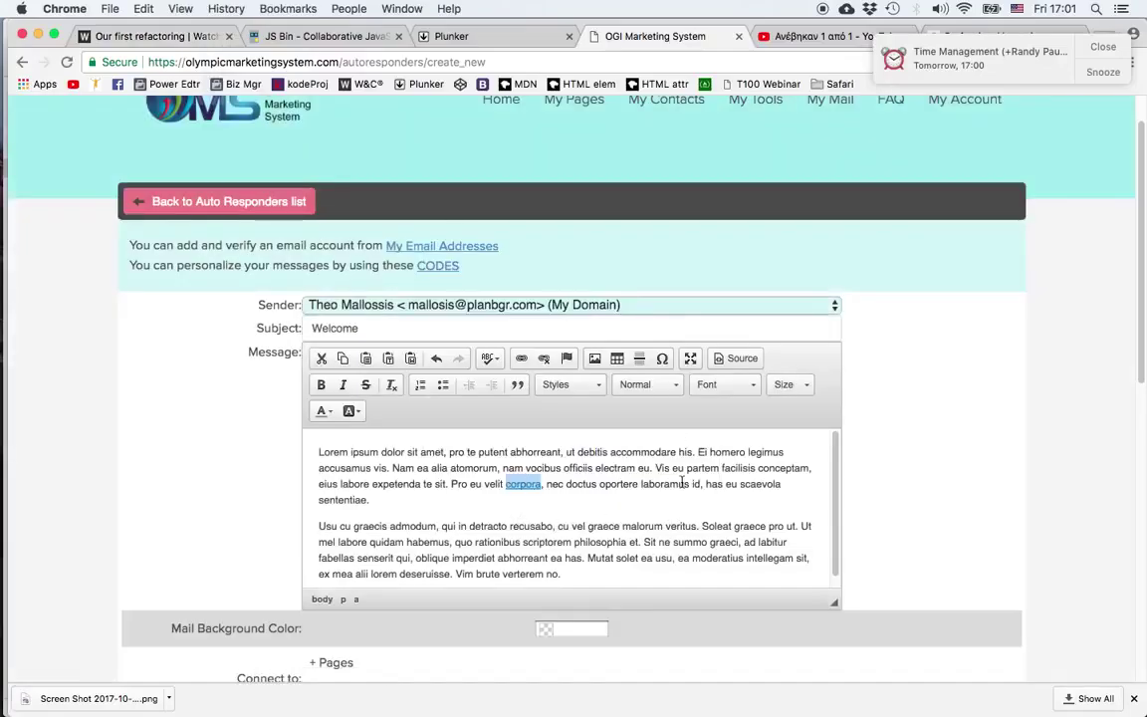
Begin inserting an image after the message's last paragraph and open the server's images folder.
scroll(736, 481, down, 3)
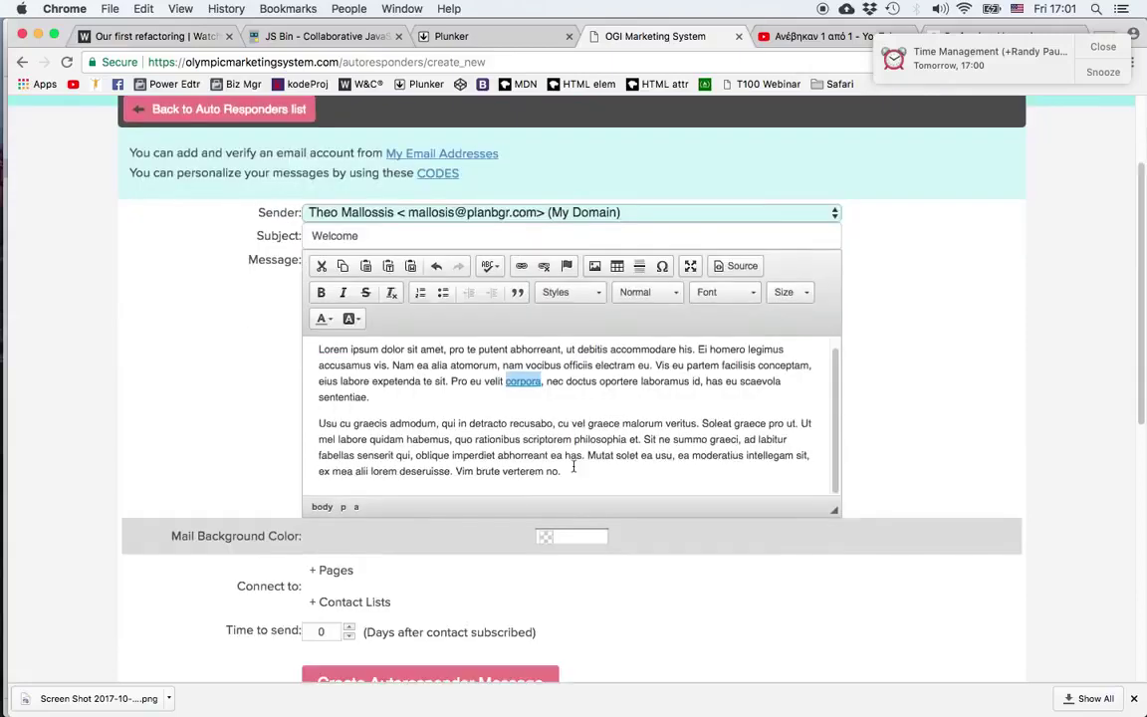
click(572, 469)
scroll(572, 469, down, 1)
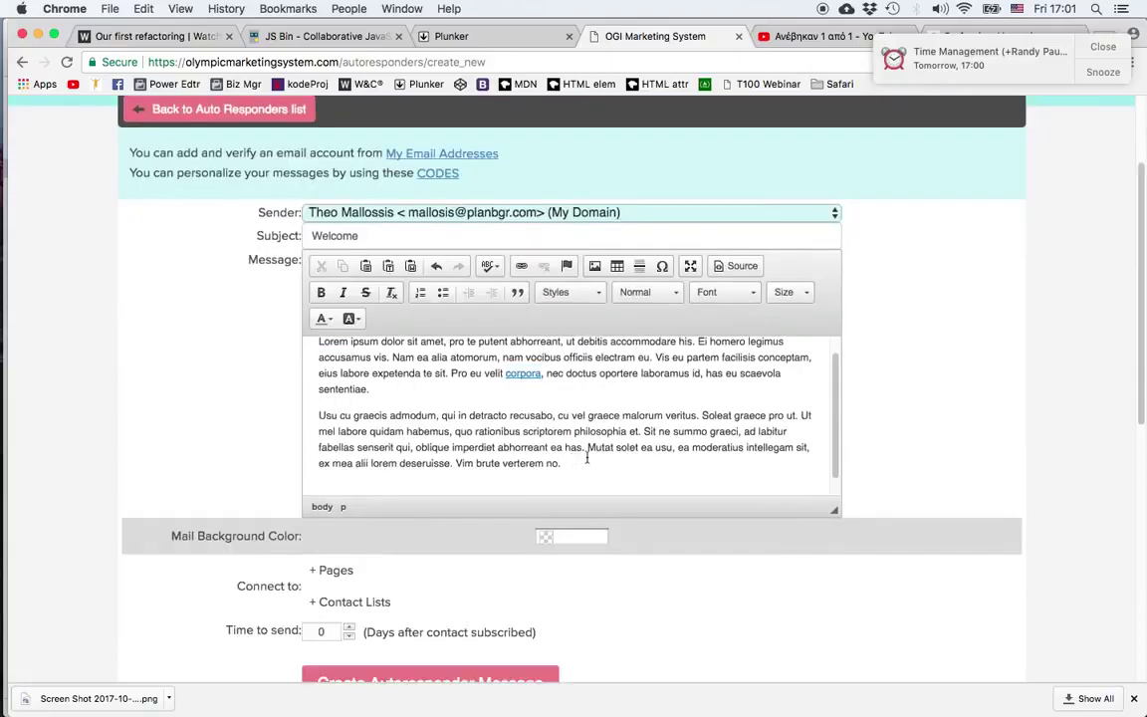
click(595, 267)
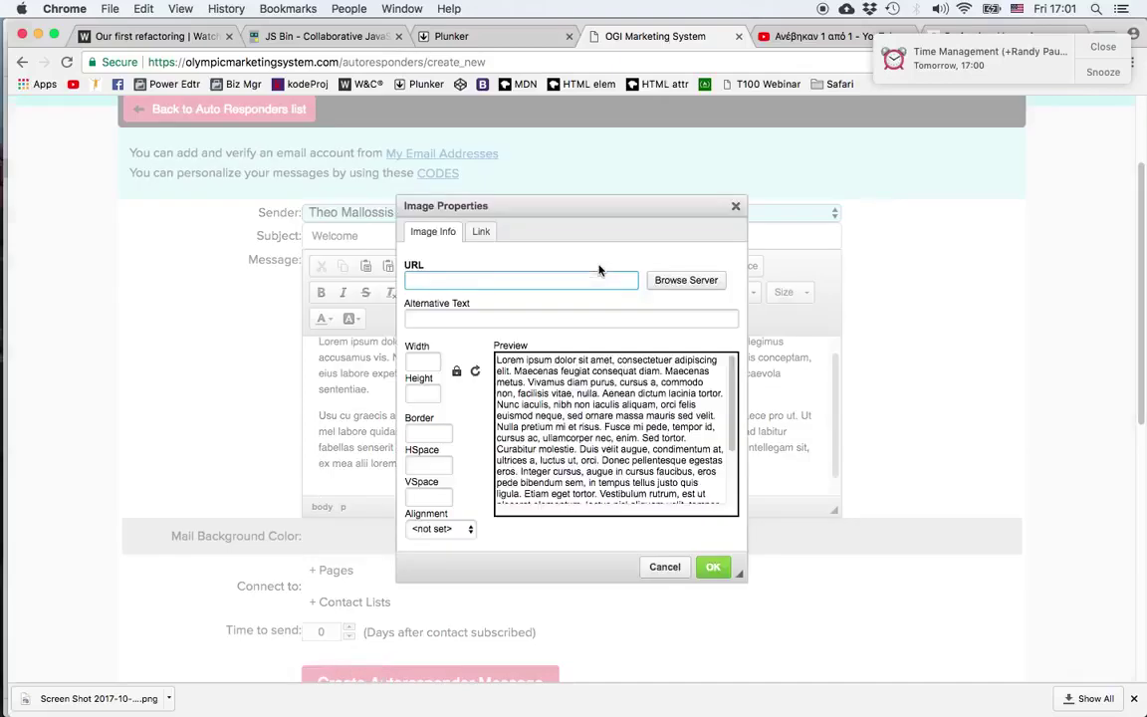
click(680, 282)
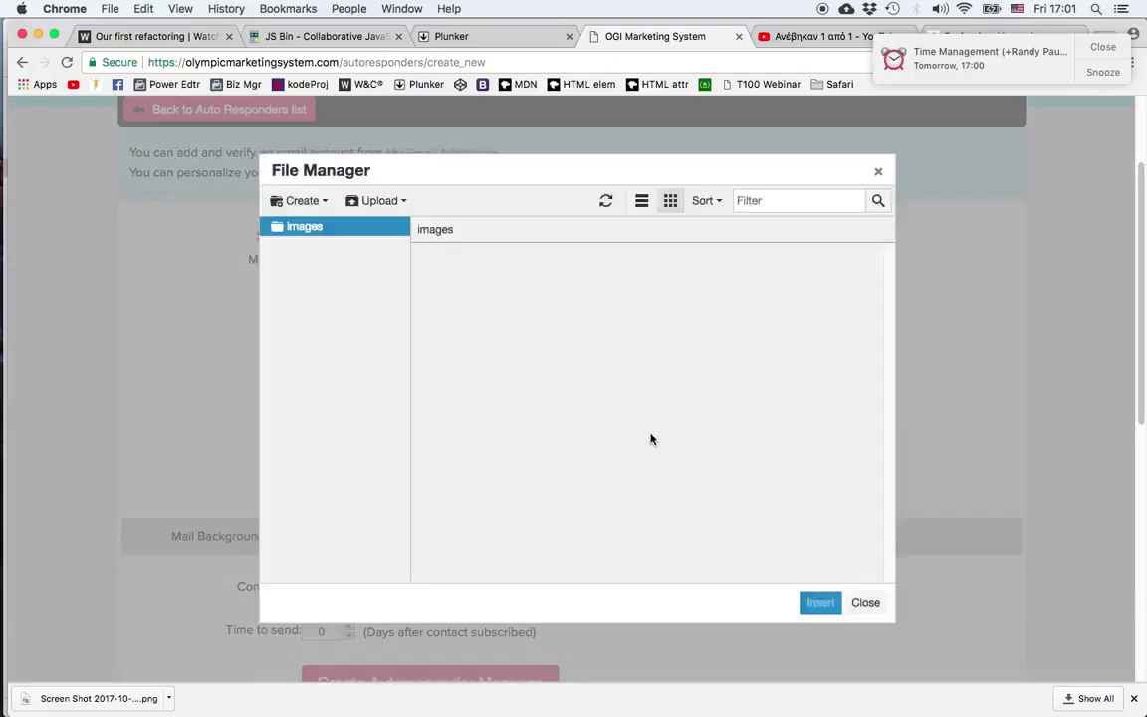
click(309, 201)
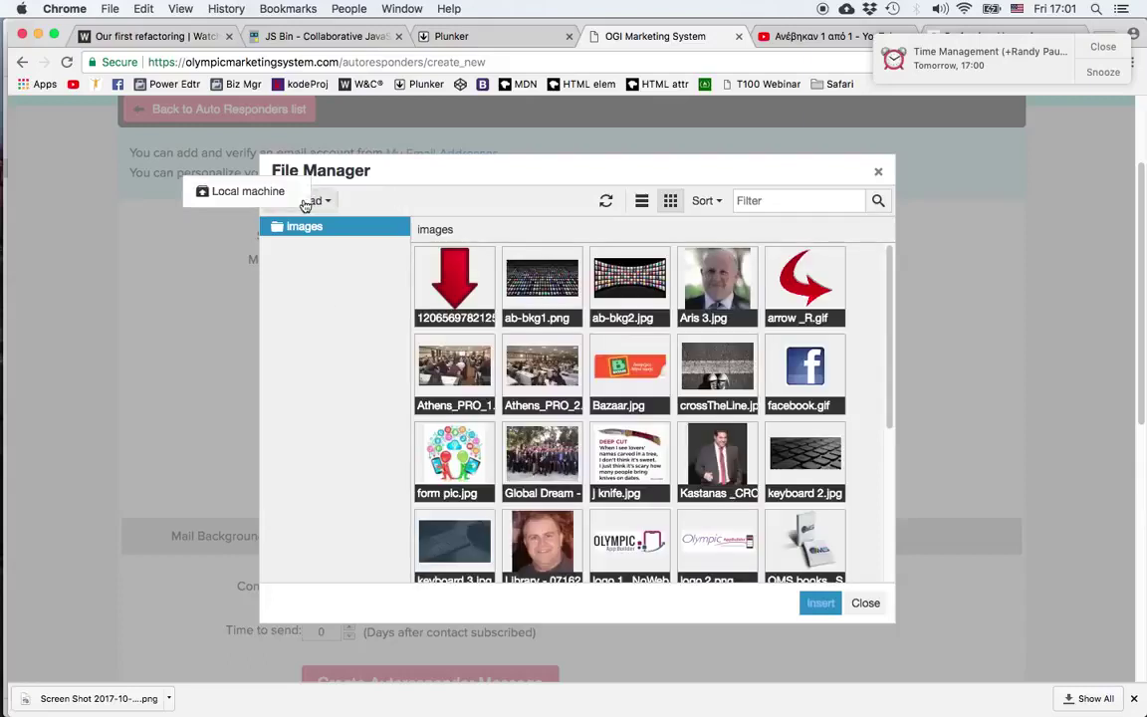
click(322, 232)
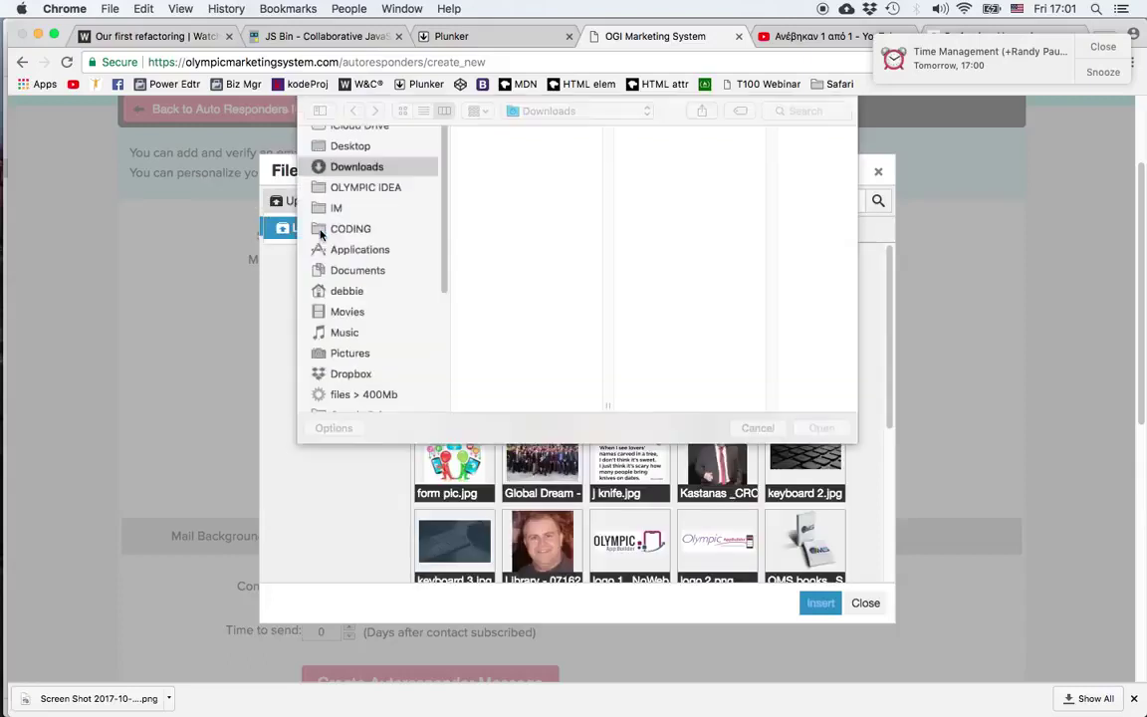
click(756, 427)
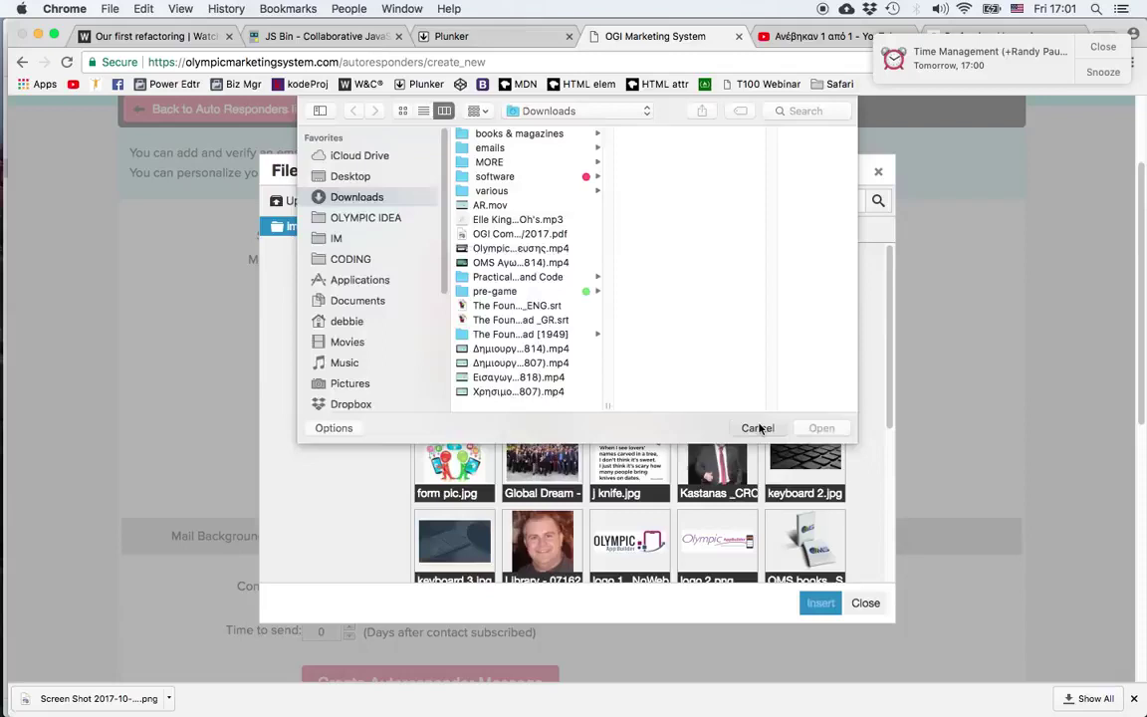
Insert the facebook.gif image from the server with a width of 150 and Right alignment.
key(Escape)
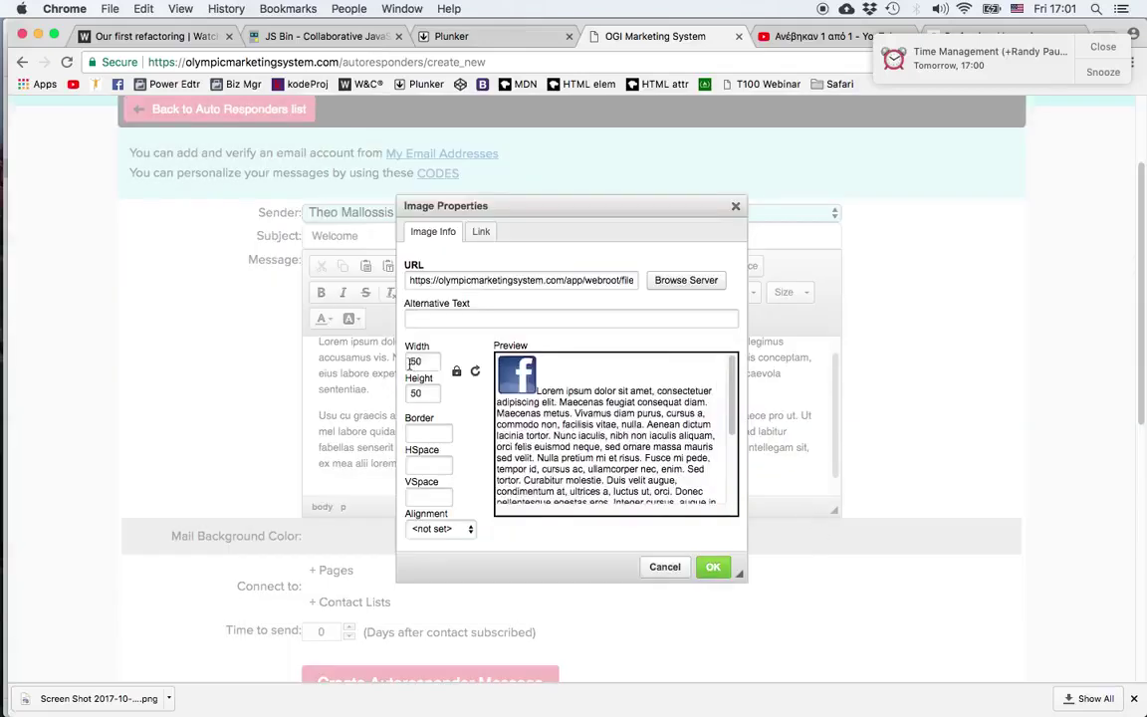
click(412, 362)
text(1)
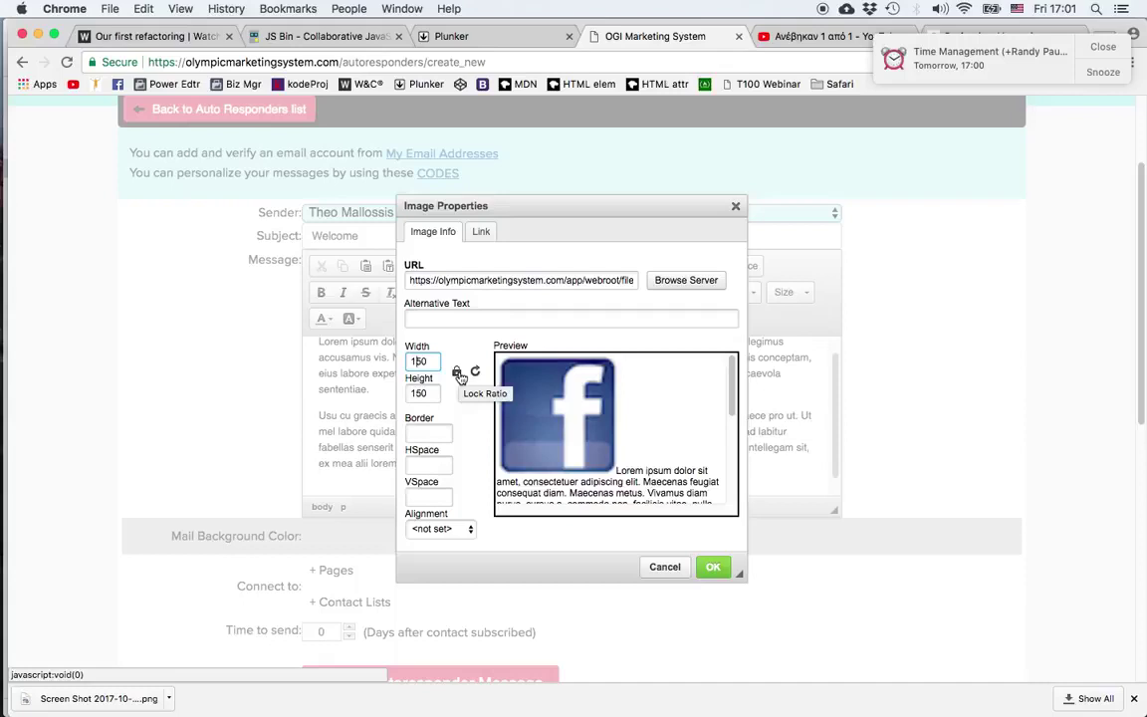
click(440, 529)
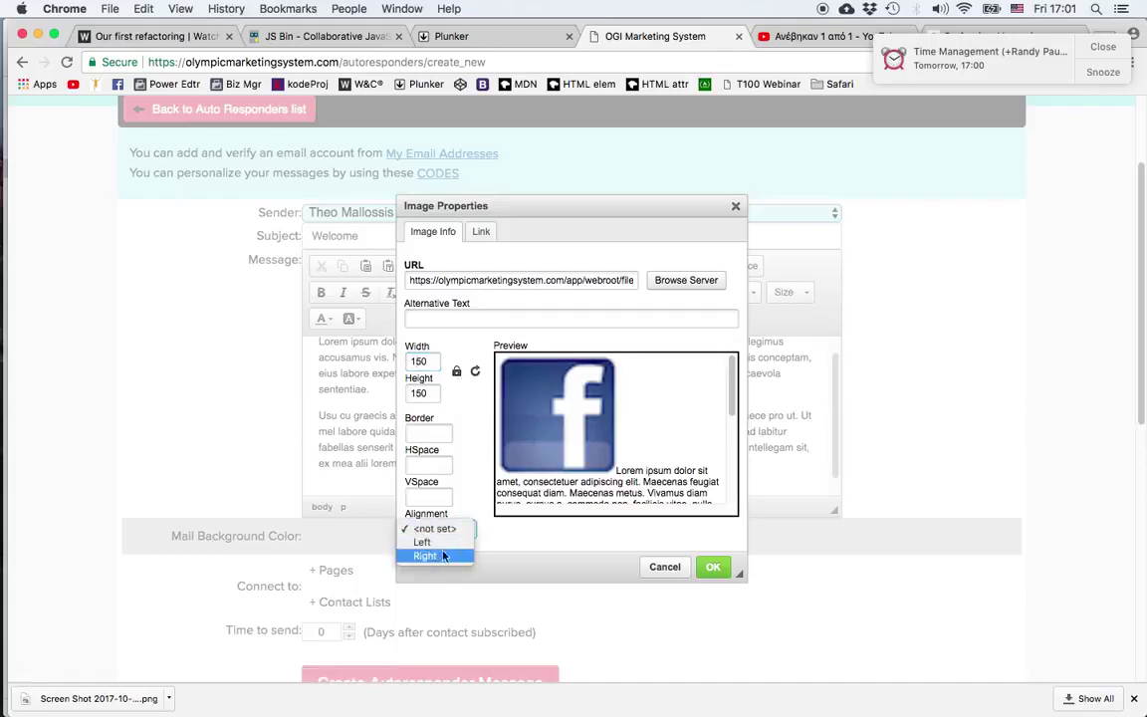
click(444, 555)
click(713, 566)
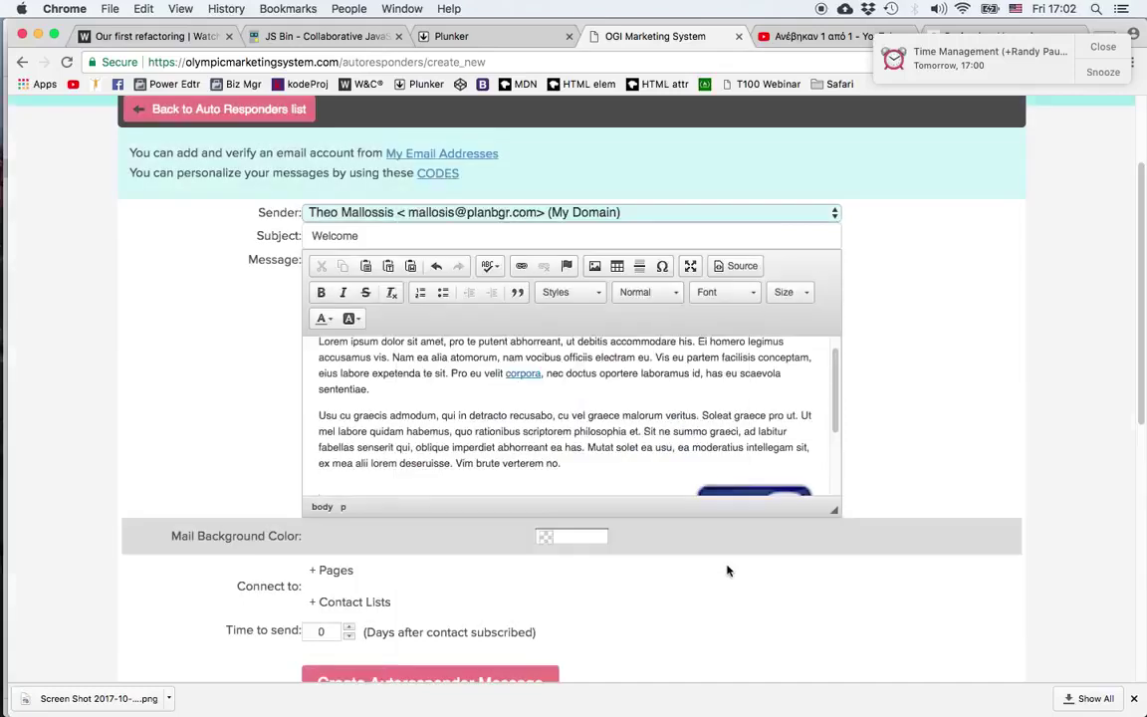
Check the inserted image and add the greeting "Hello" on its own line above the first paragraph.
scroll(721, 447, down, 2)
scroll(721, 447, down, 1)
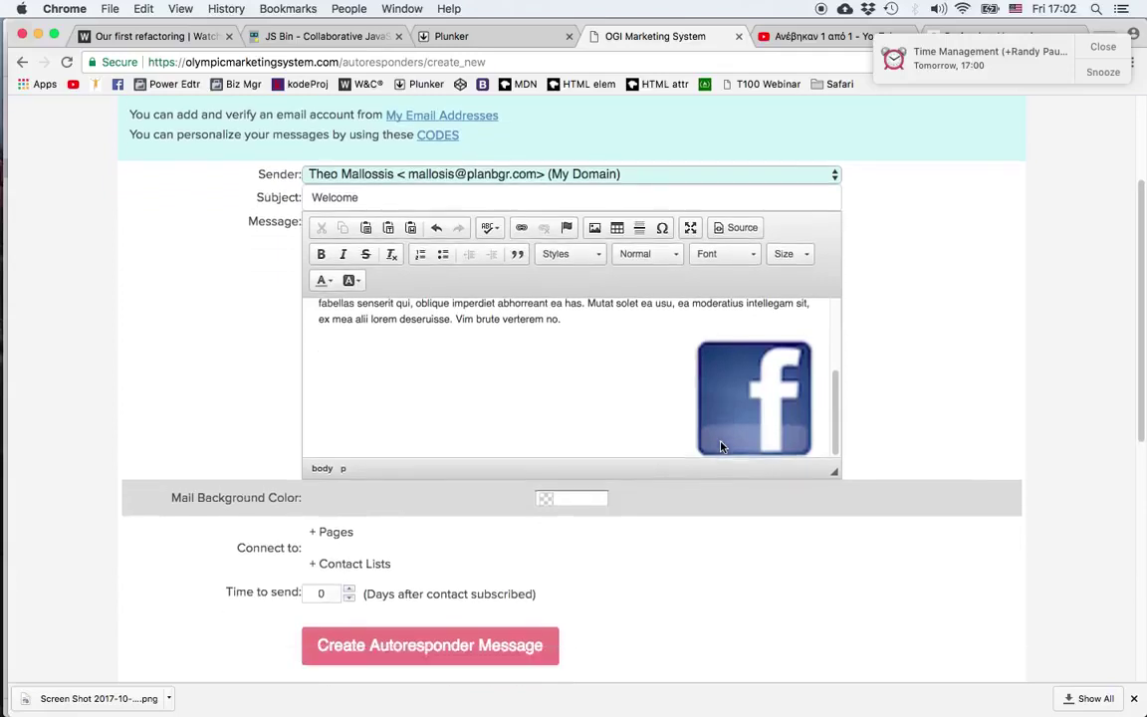
scroll(651, 430, up, 3)
scroll(618, 420, up, 4)
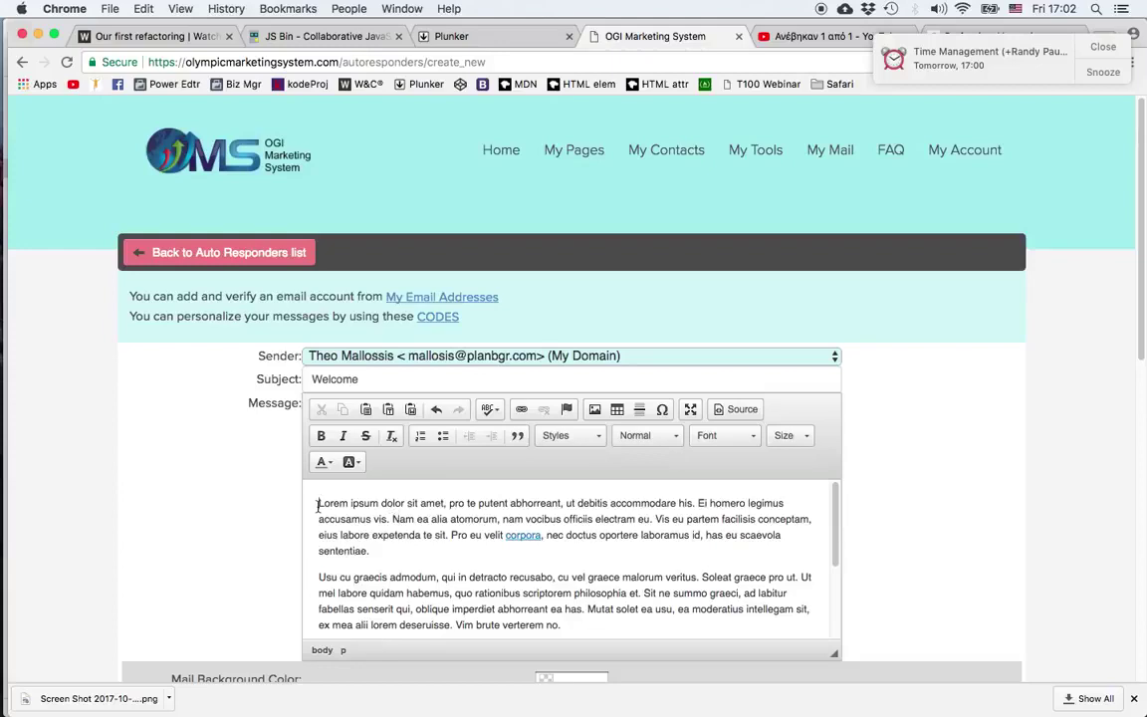
click(317, 505)
key(Return)
text(Hello)
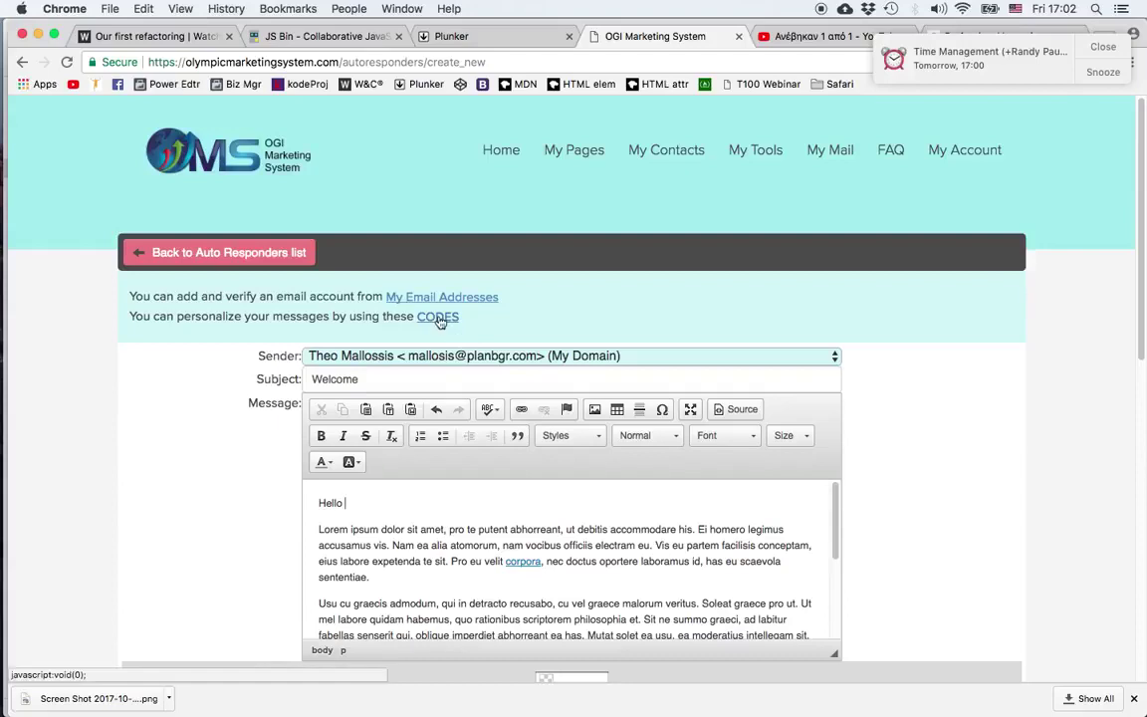
Examine the list of personalization codes available for contact information.
click(438, 317)
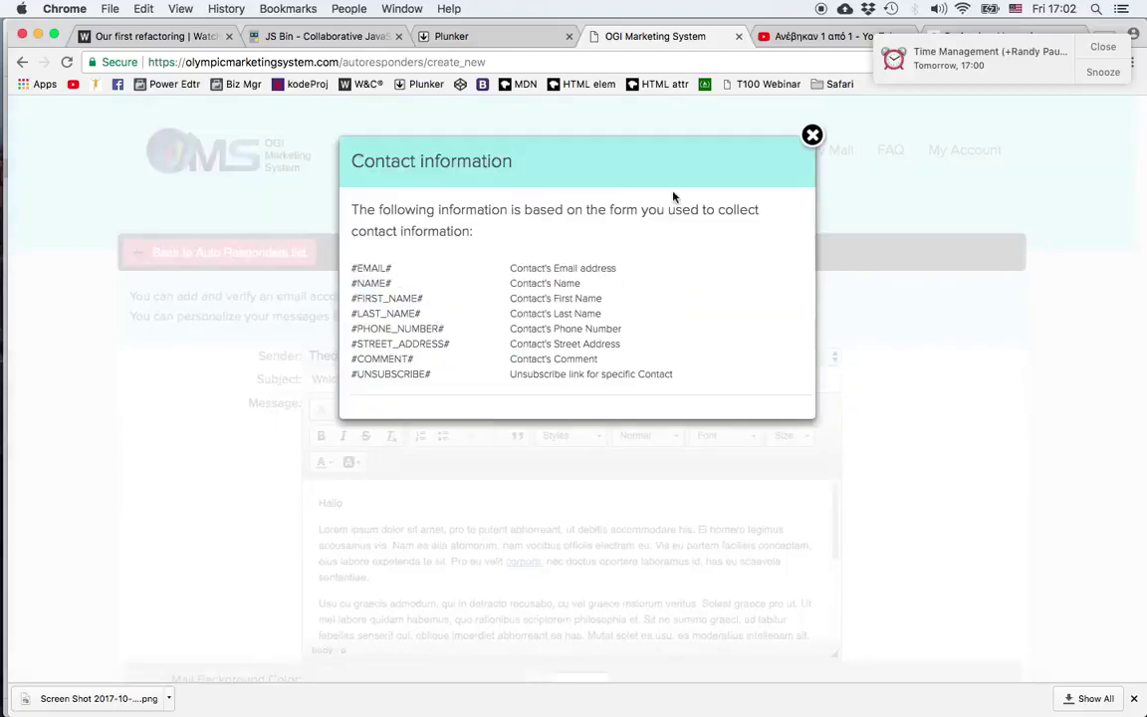
click(812, 135)
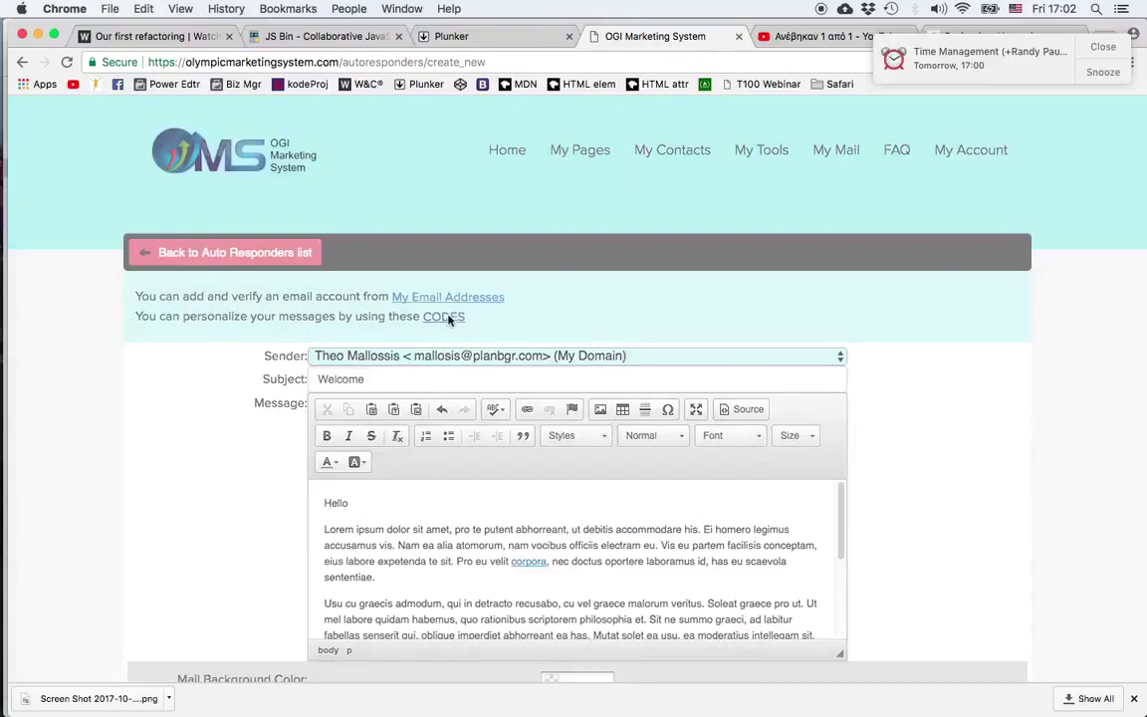
click(445, 317)
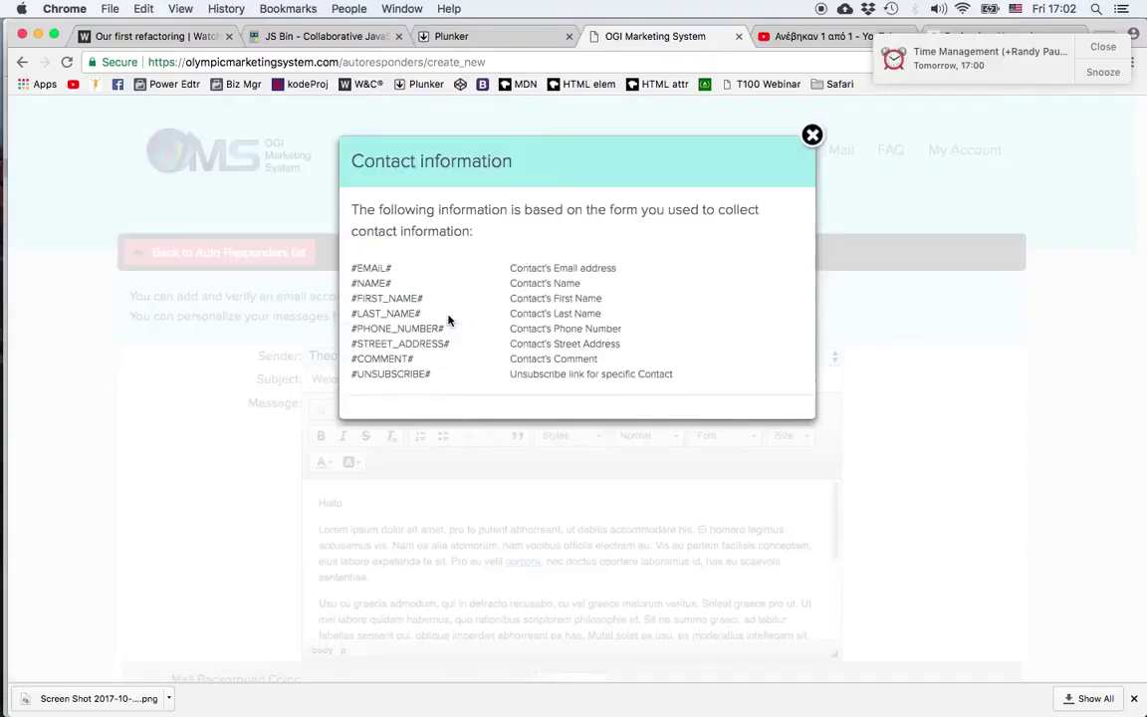
double_click(370, 268)
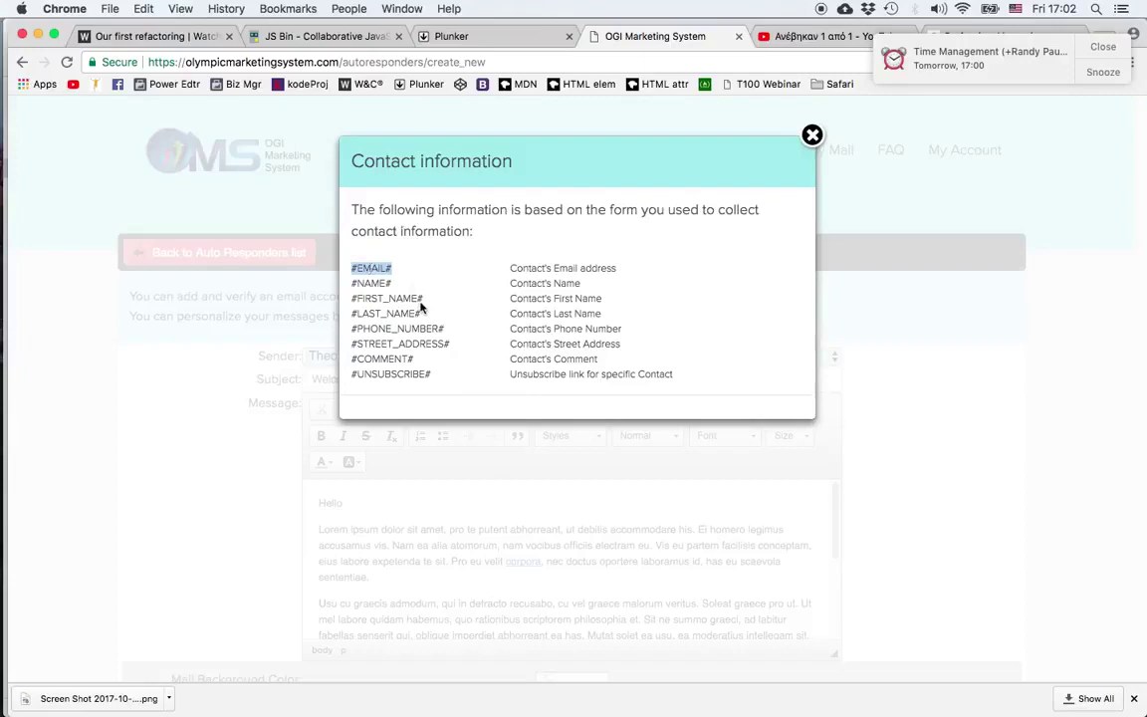
Try to copy the #FIRST_NAME# code into the greeting line after "Hello".
double_click(388, 300)
key(ctrl+c)
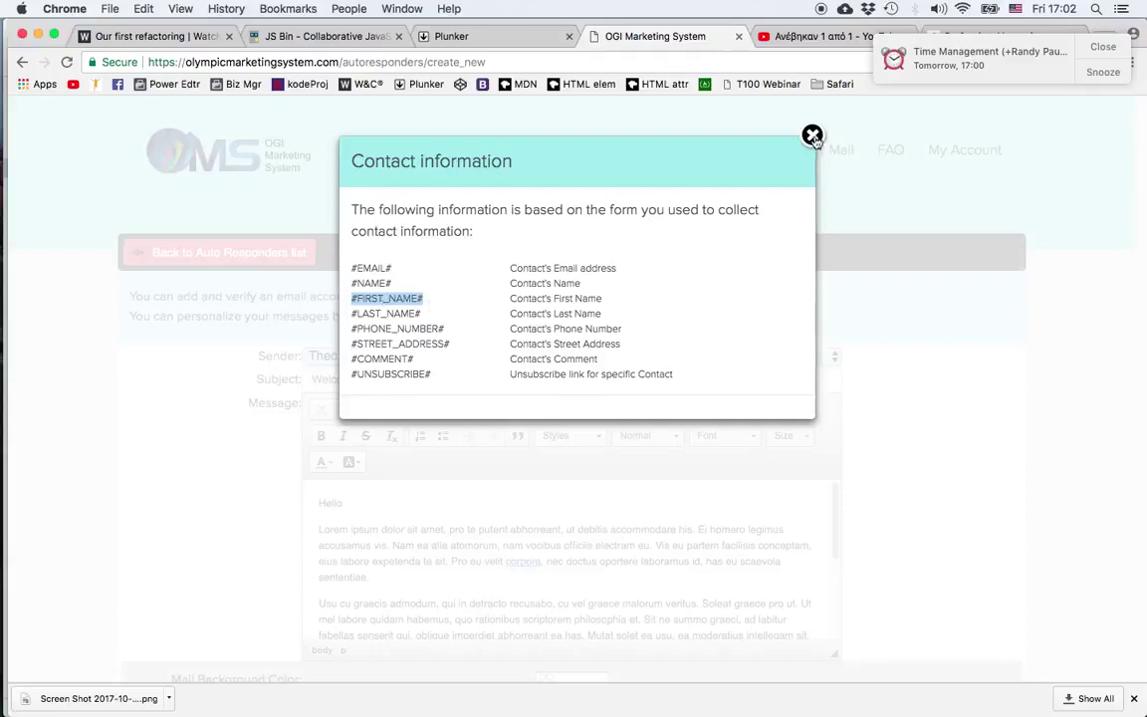
click(381, 503)
text(olympicmarketingsystem.com/prosem-7p)
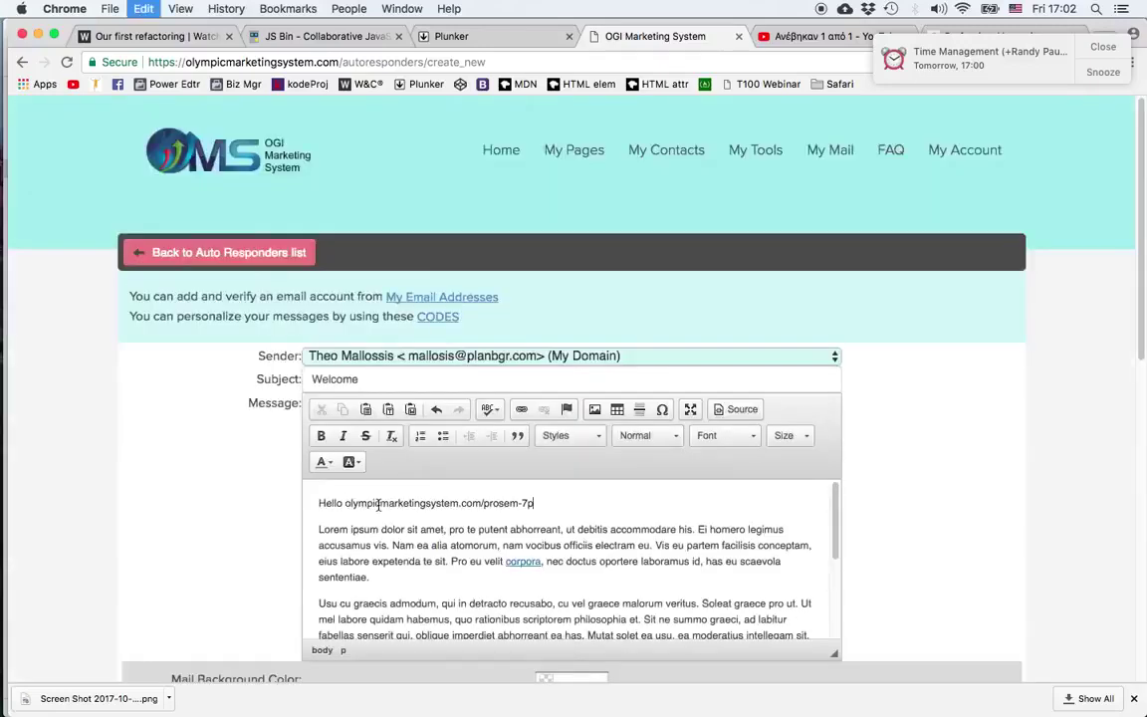
drag(533, 503, 345, 503)
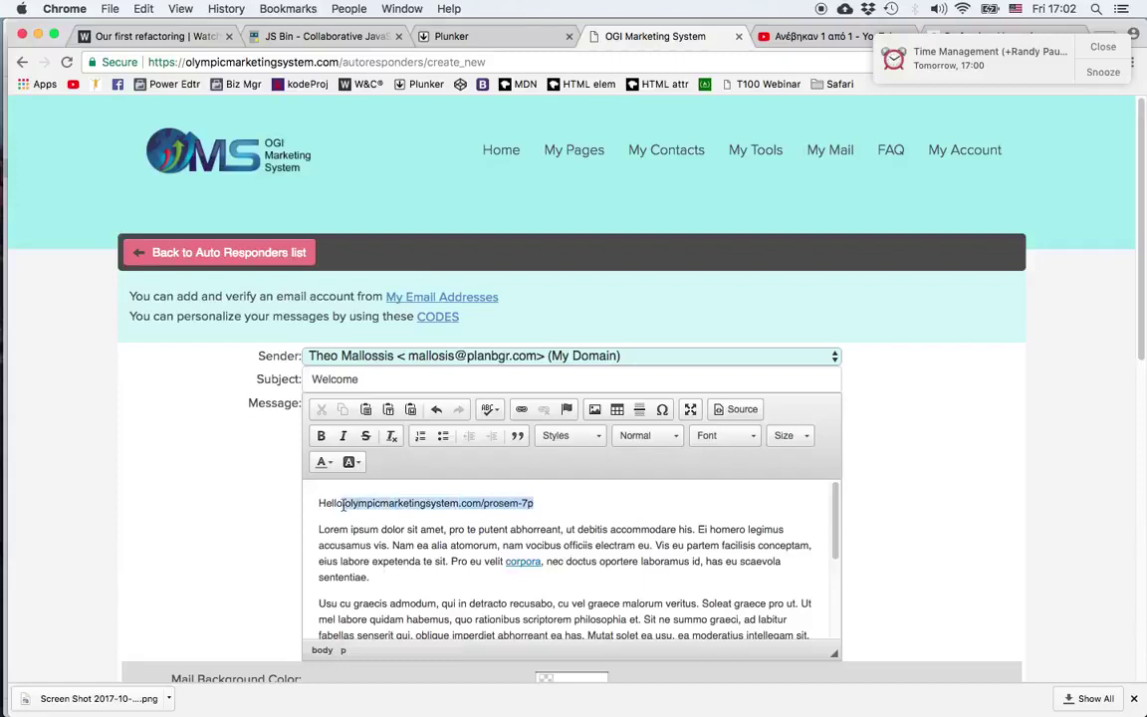
key(BackSpace)
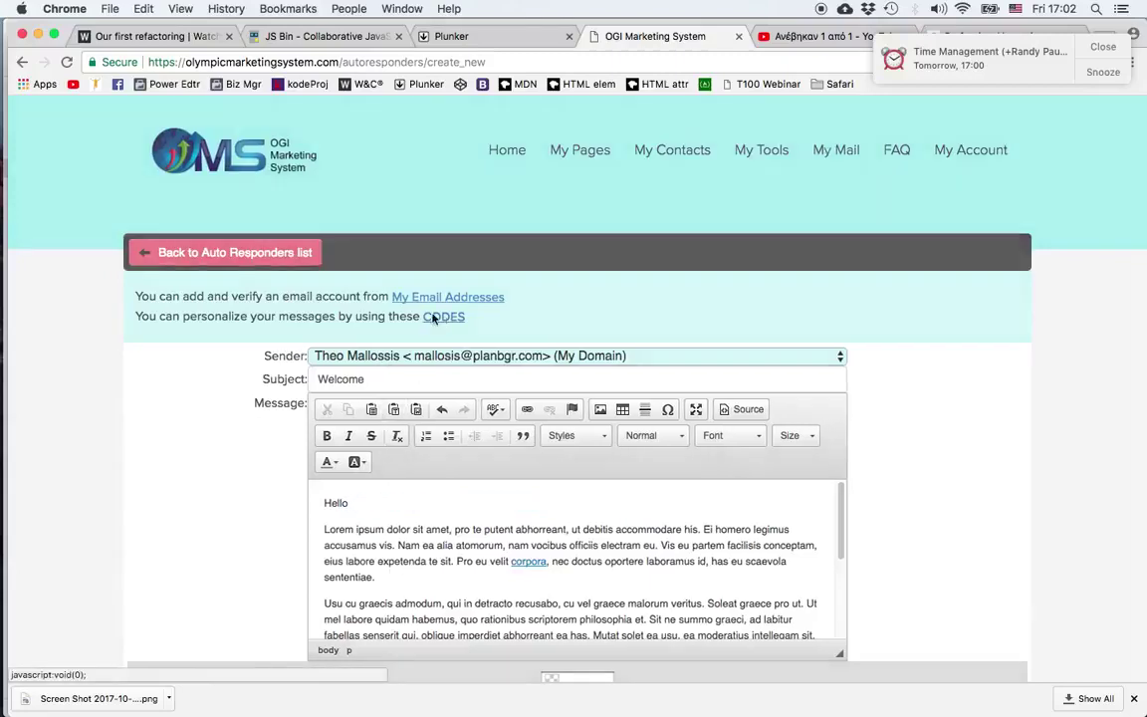
Copy the #FIRST_NAME# code from the personalization codes and place it after "Hello" on the greeting line.
click(430, 316)
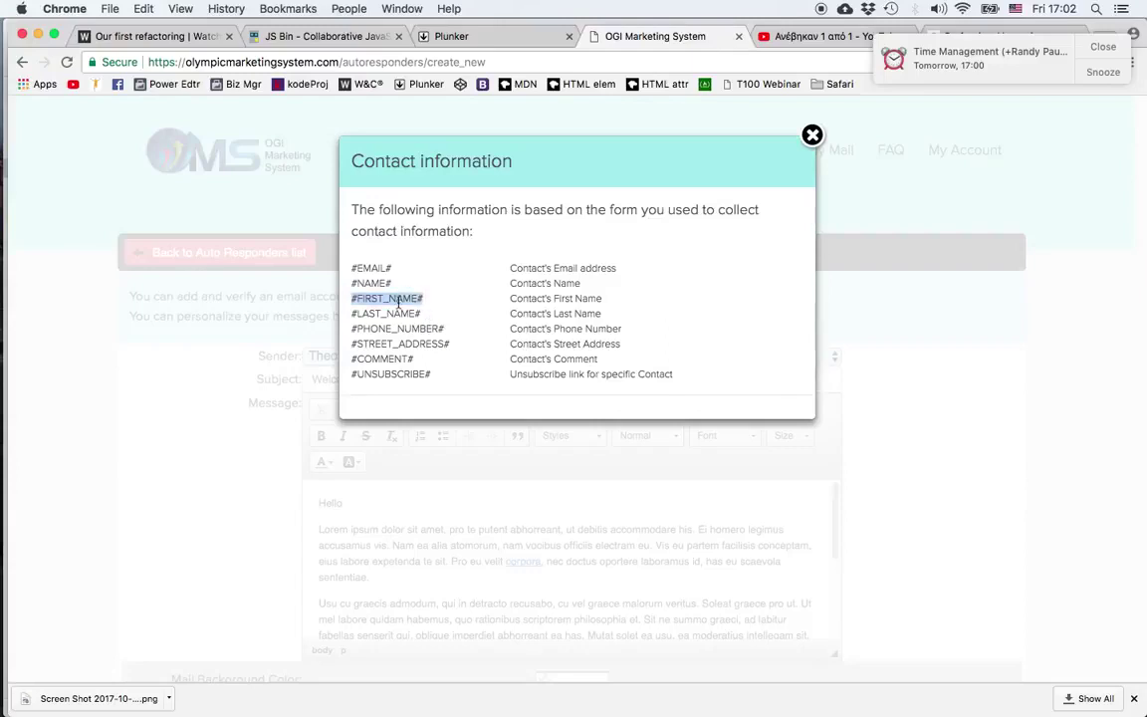
click(358, 503)
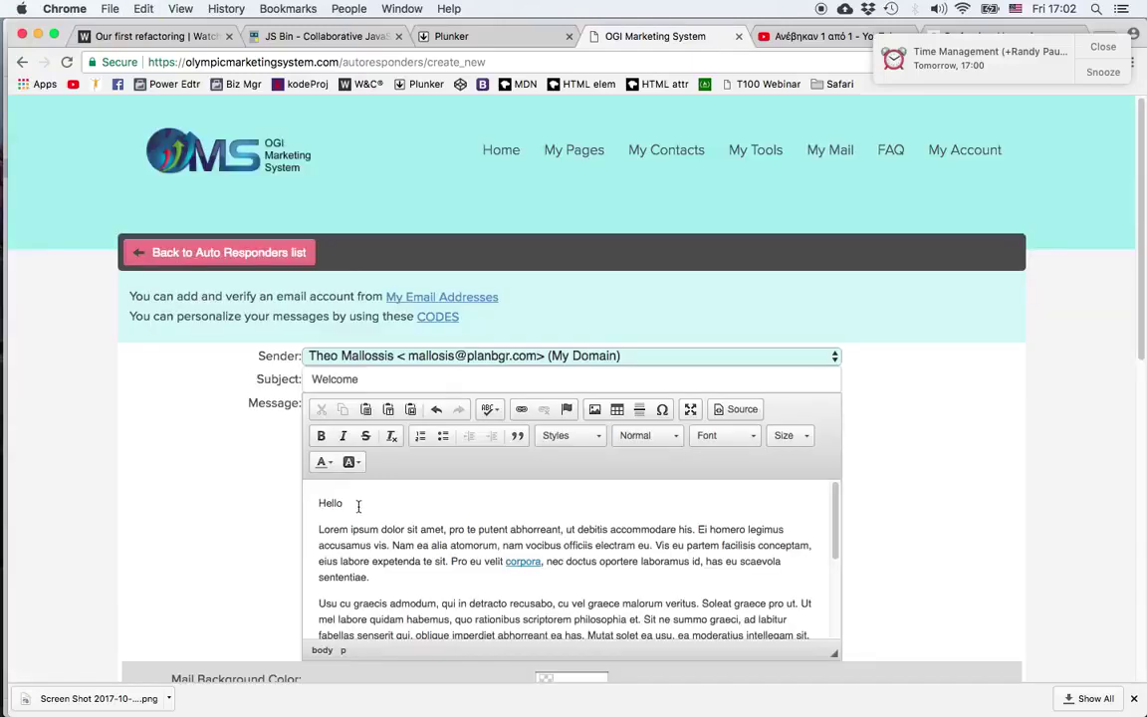
key(Return)
key(ctrl+v)
click(332, 529)
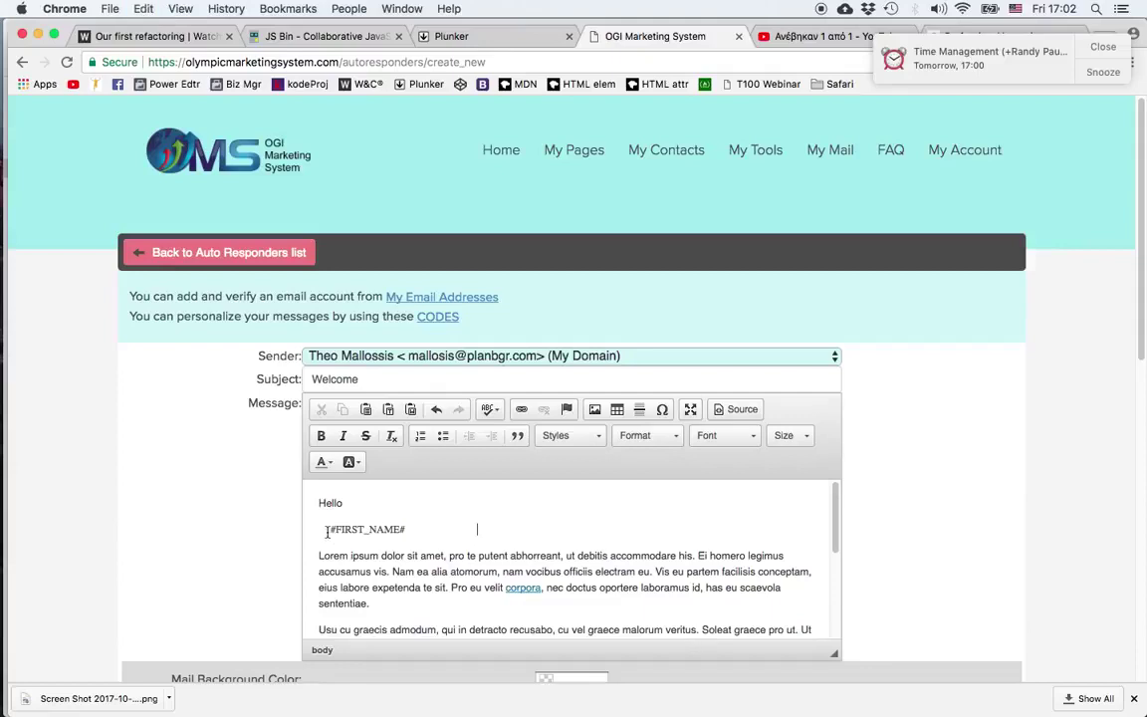
key(BackSpace)
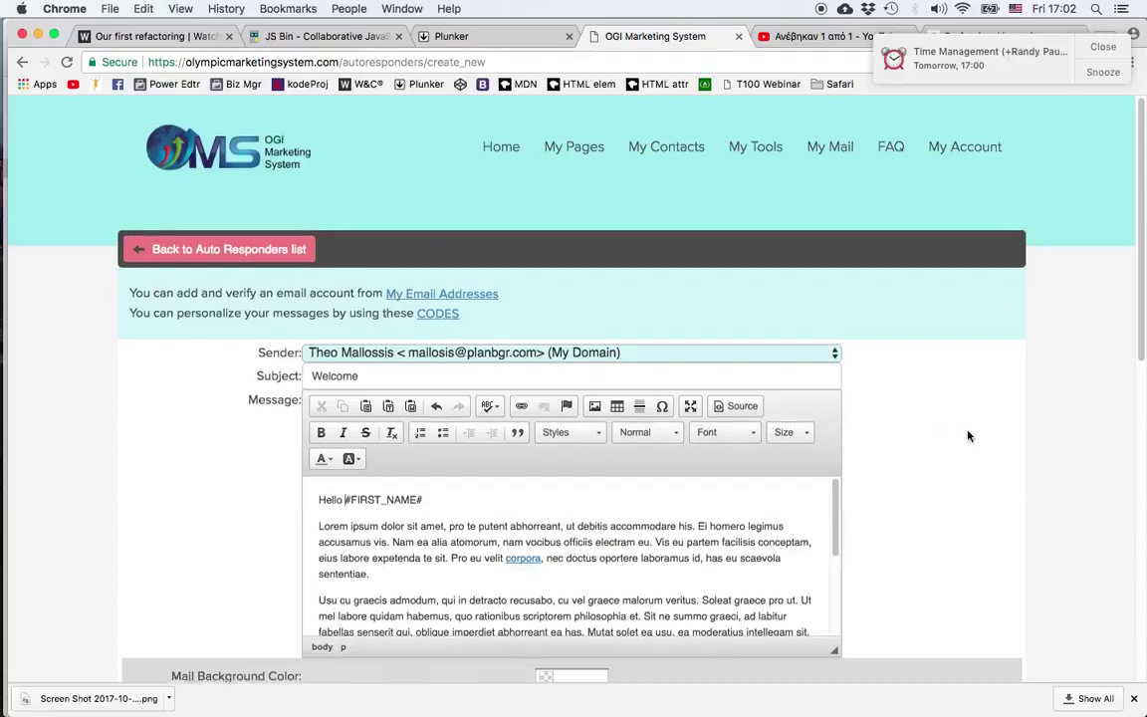
Review the message's end, expand the available pages and contact lists, and connect the message to the team100imweb-LP1 page.
scroll(956, 436, down, 5)
drag(837, 287, 824, 378)
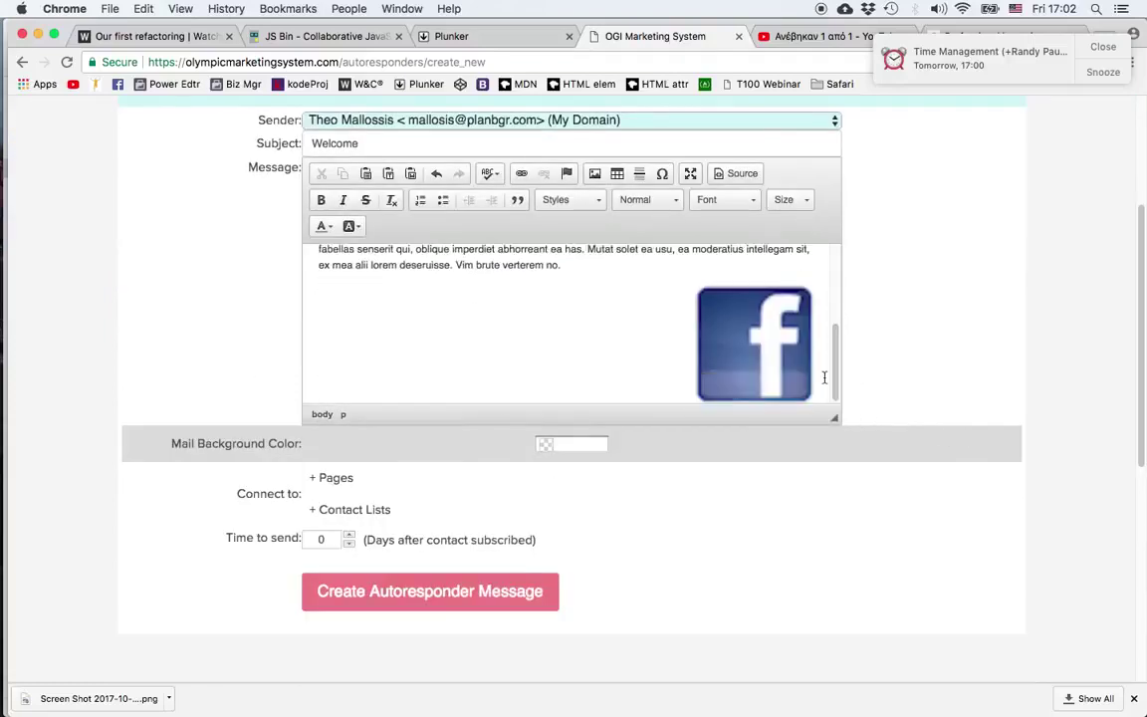
click(325, 483)
scroll(512, 515, down, 15)
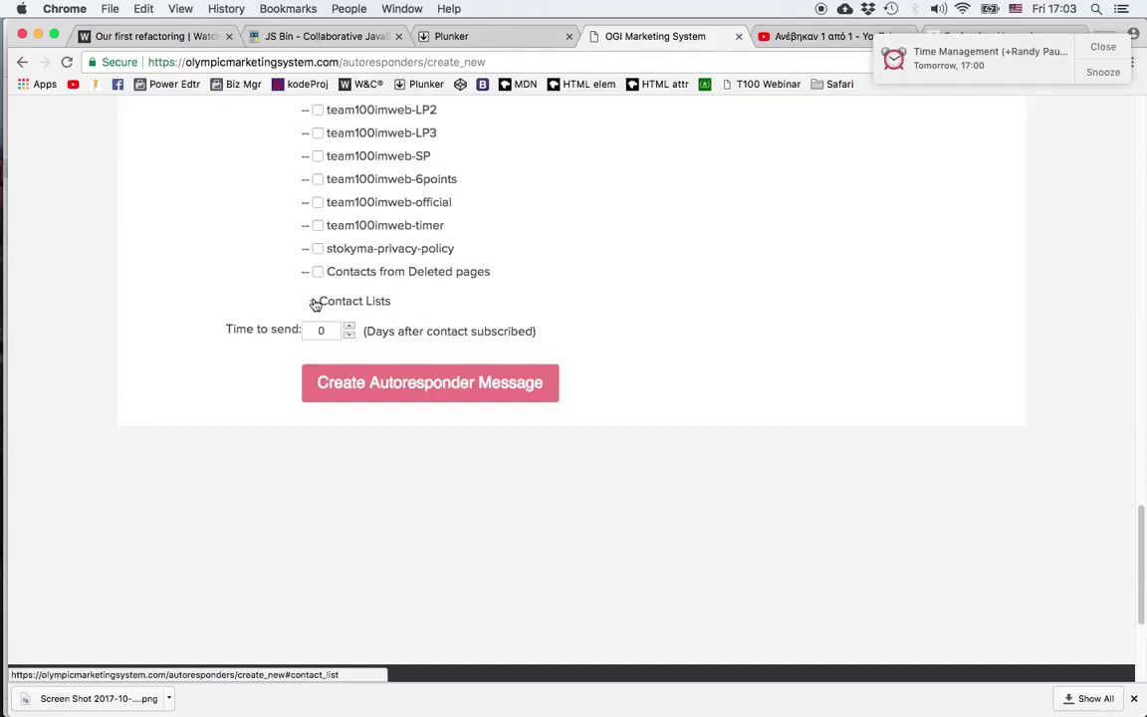
click(317, 301)
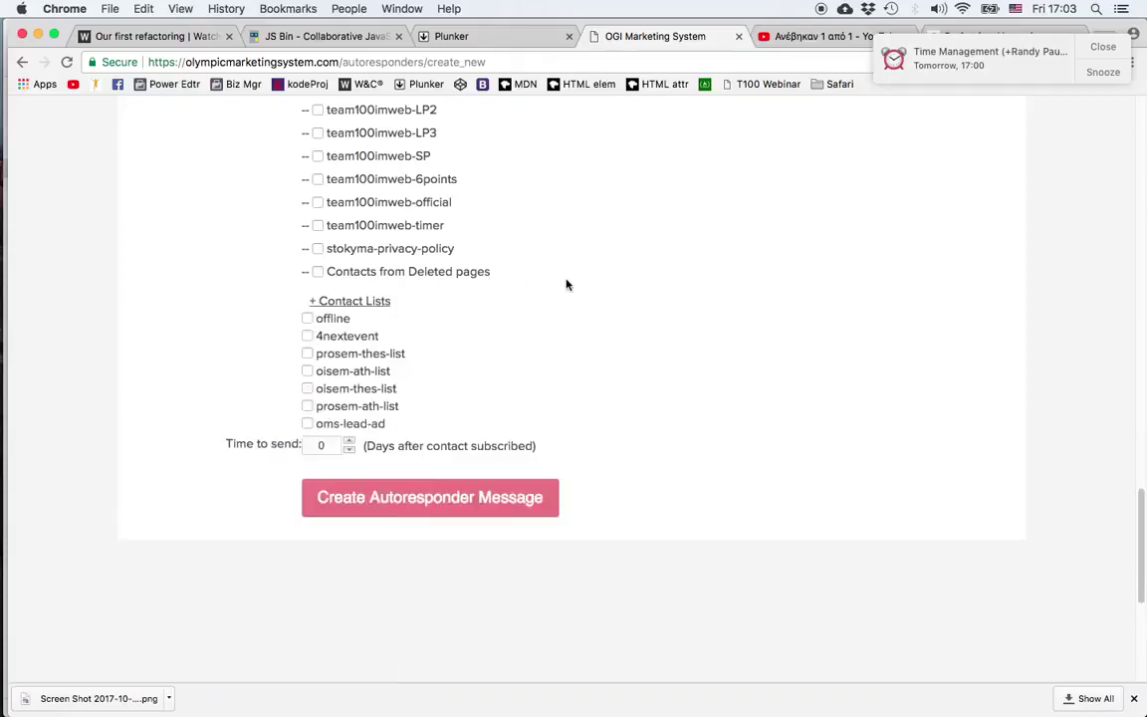
scroll(587, 298, up, 1)
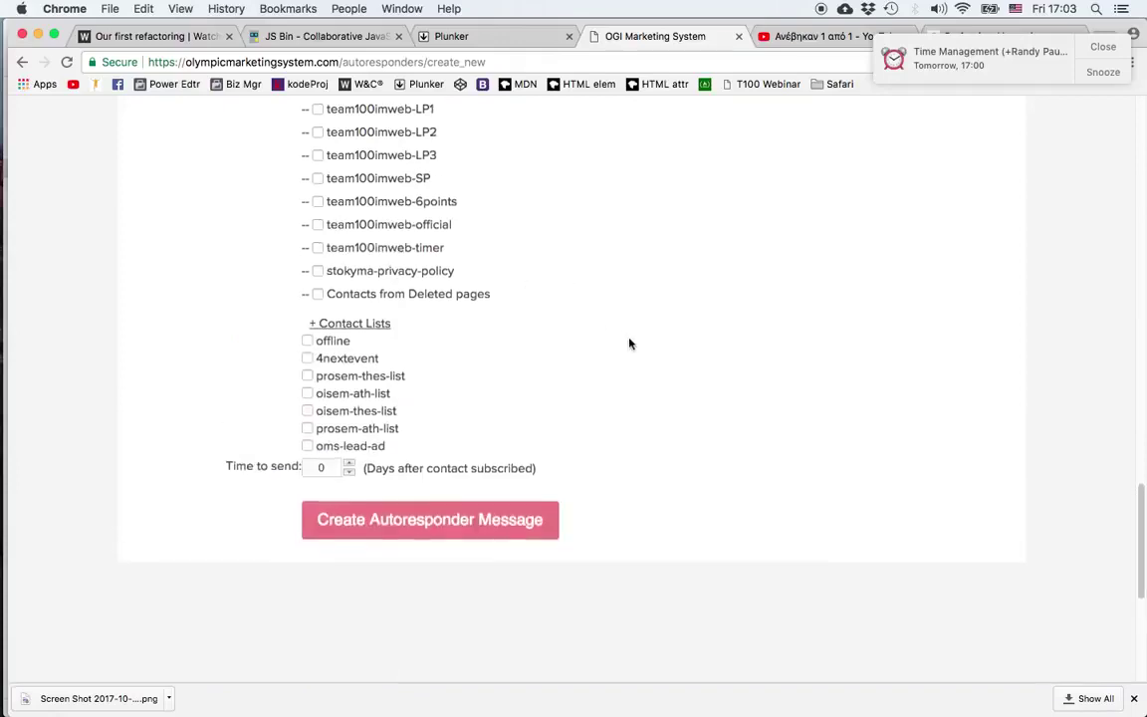
scroll(637, 308, up, 3)
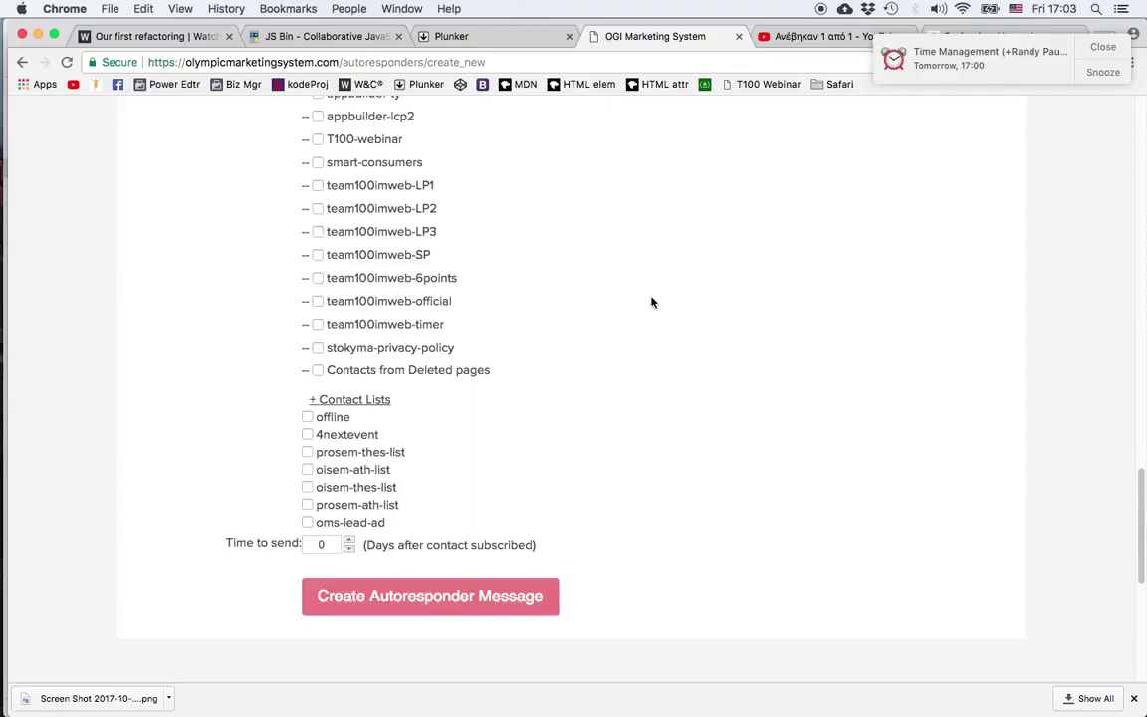
click(317, 186)
scroll(594, 313, down, 3)
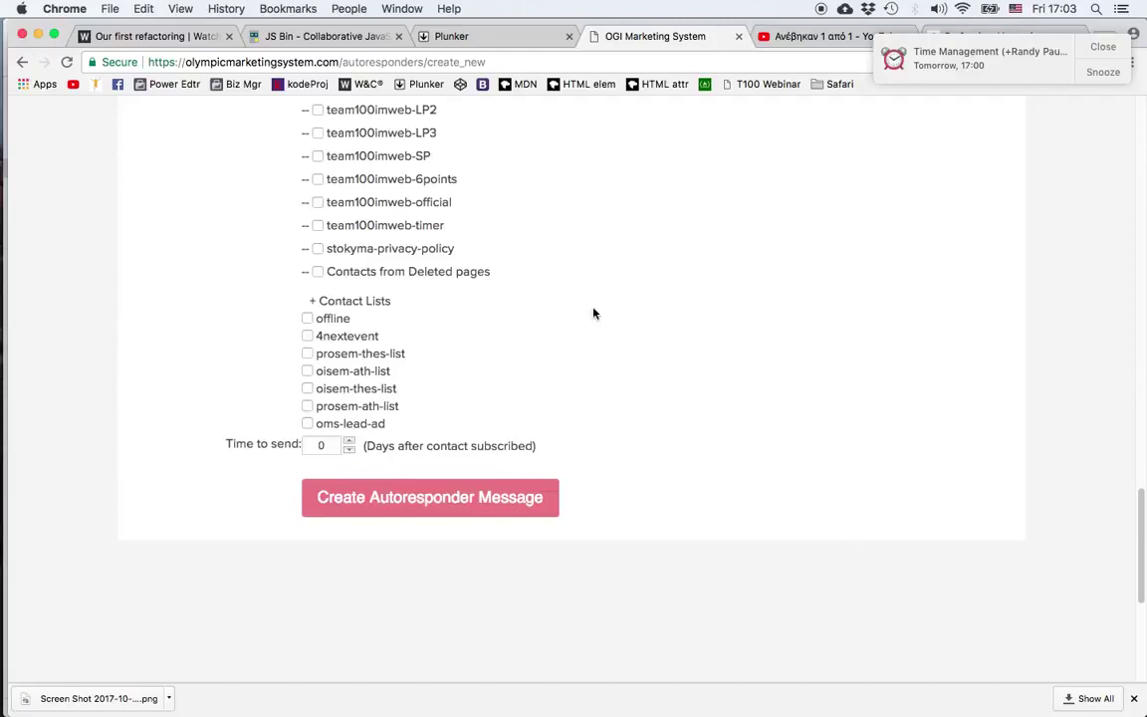
Set the sending time to 3 days after subscription and create the autoresponder message without sending it to already registered contacts.
click(350, 441)
click(350, 442)
click(350, 442)
click(449, 504)
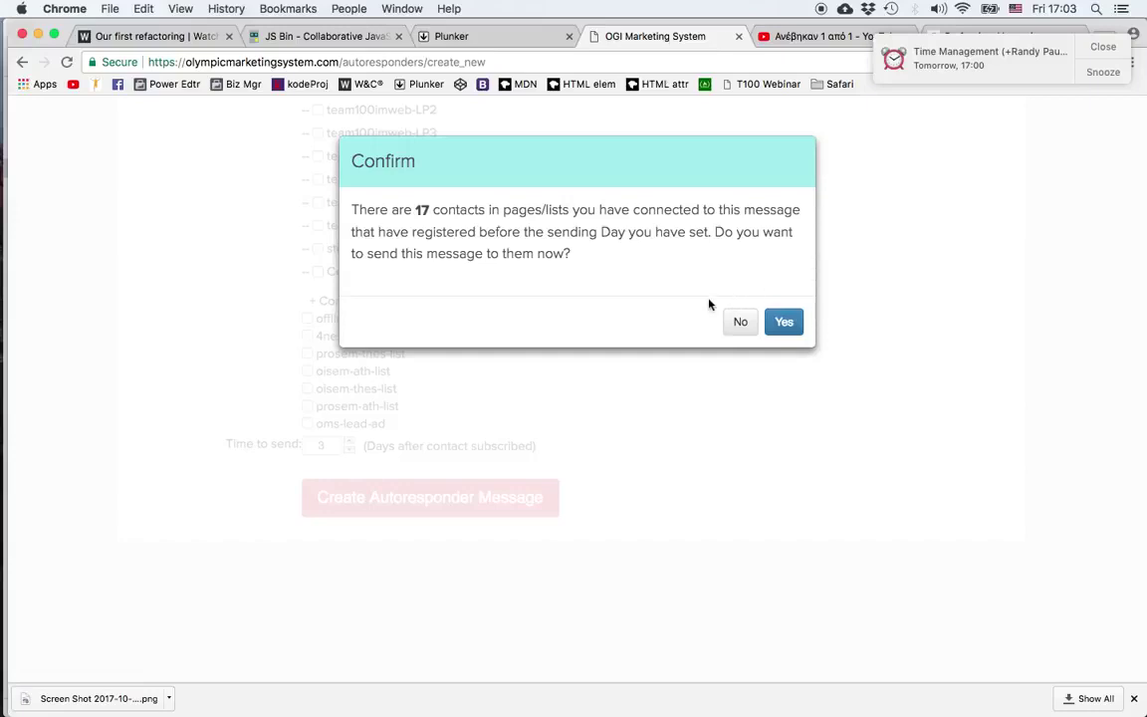
click(740, 322)
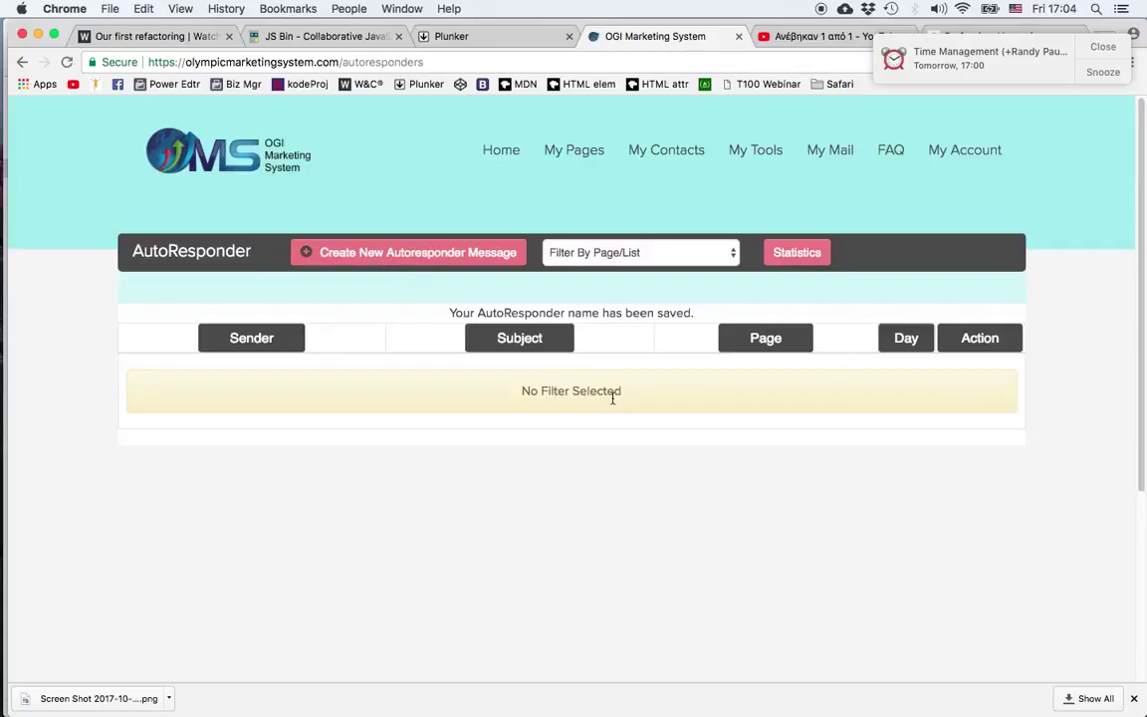
Filter the autoresponder messages by the team100imweb-LP1 page and review the resulting list.
click(652, 257)
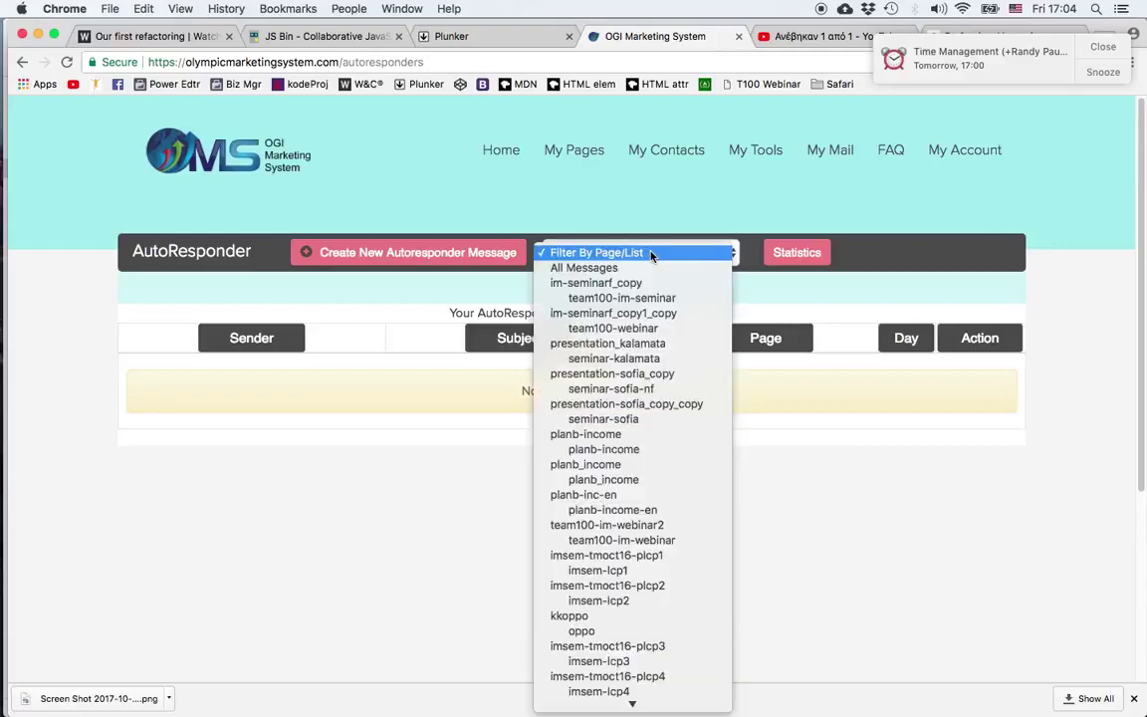
scroll(652, 257, down, 12)
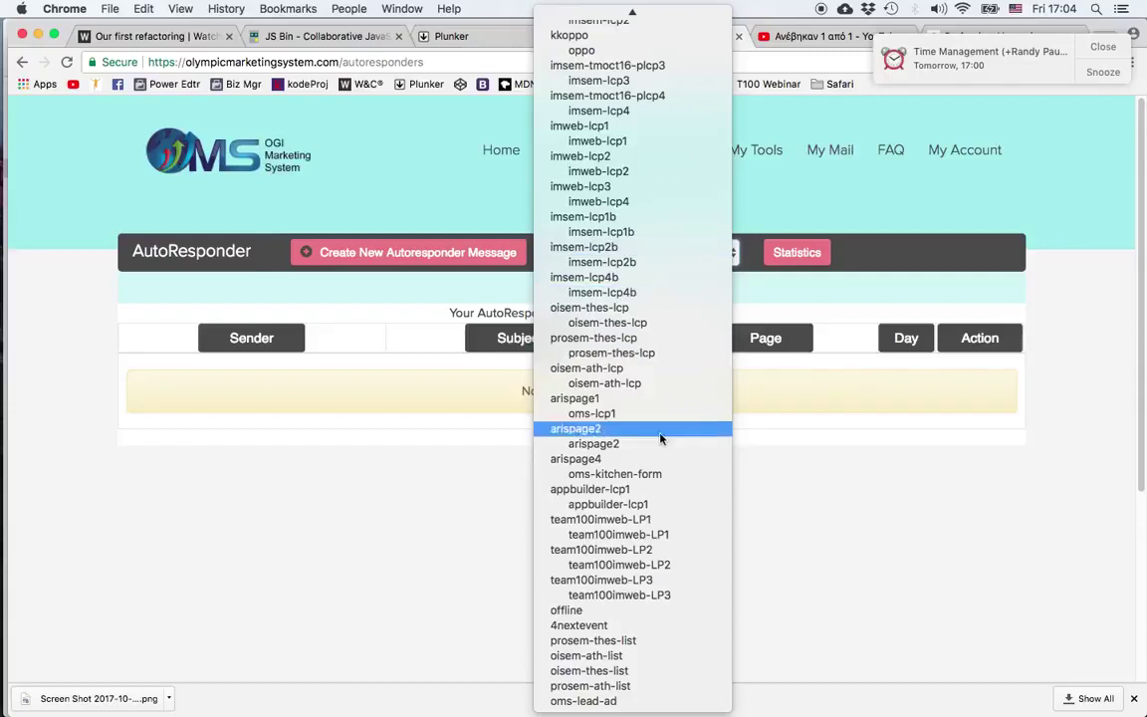
click(679, 538)
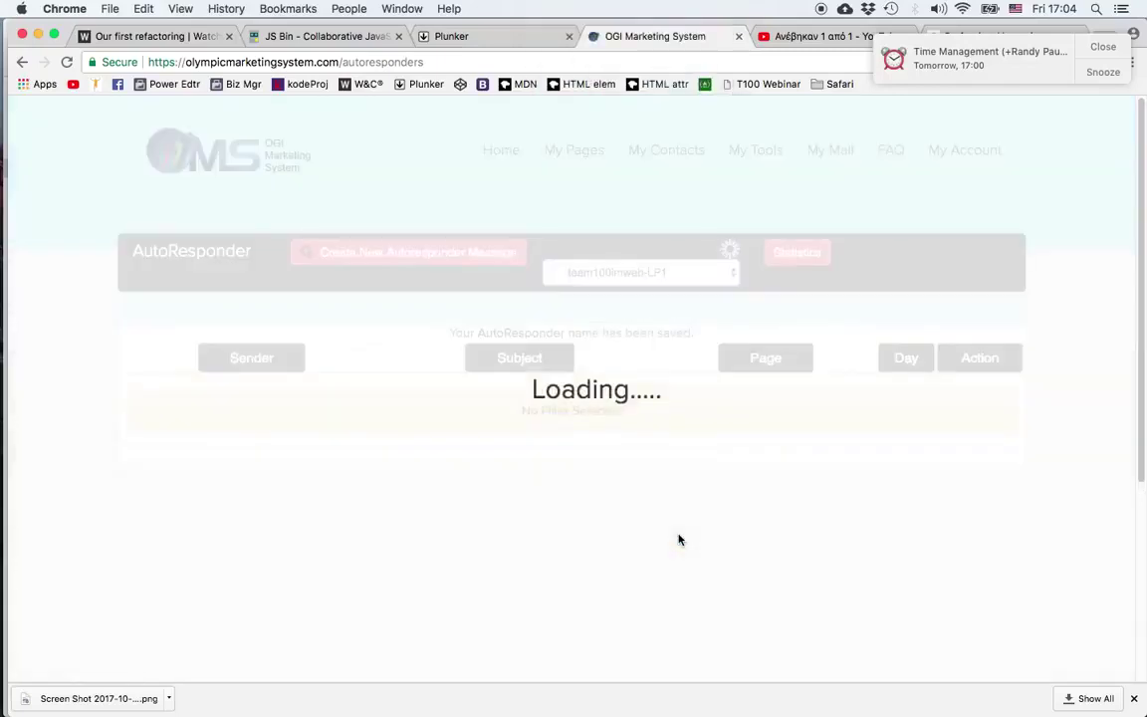
scroll(1070, 375, down, 1)
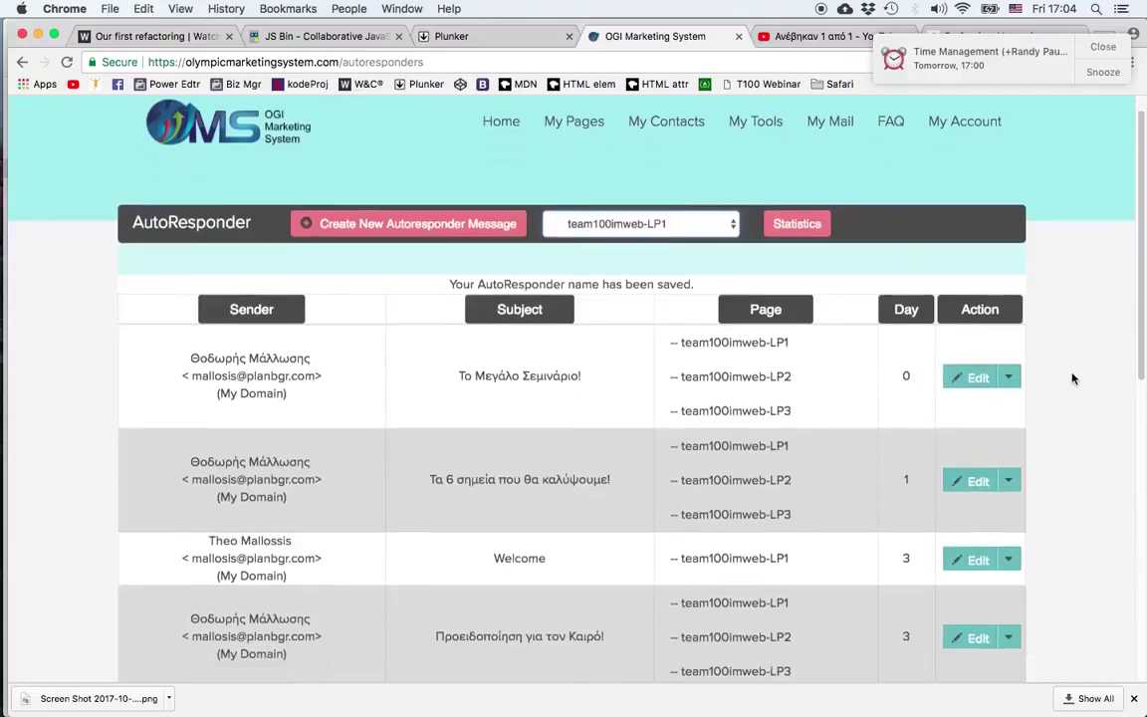
scroll(1072, 377, down, 4)
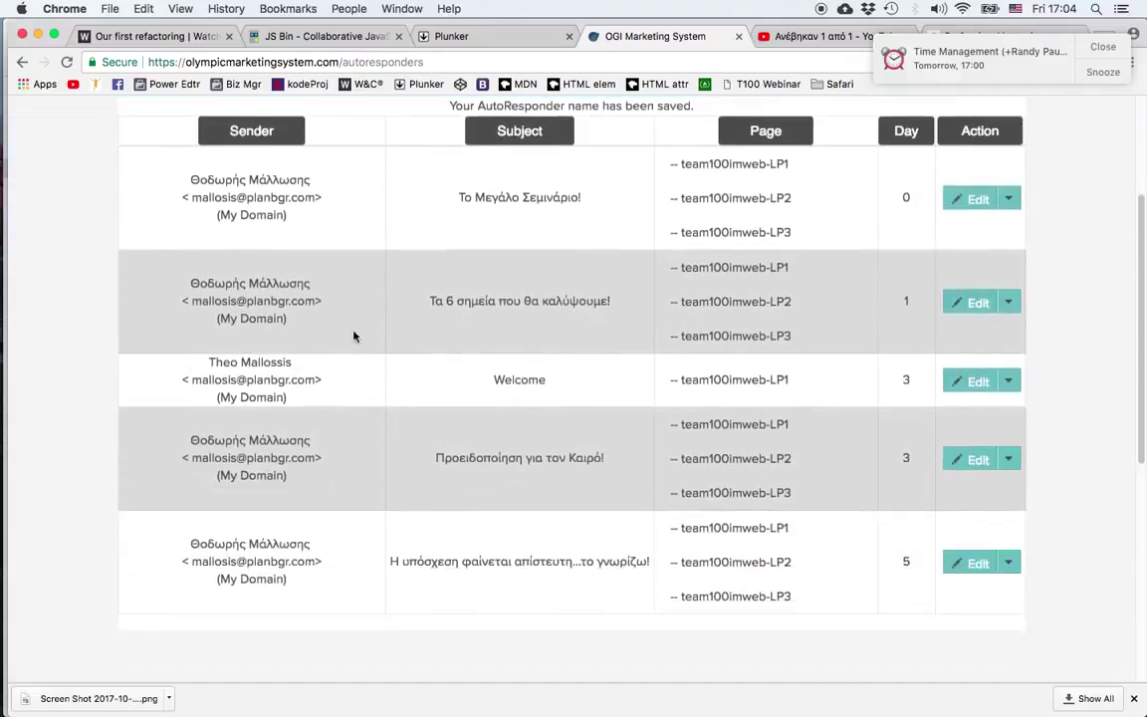
Permanently delete the "Welcome" autoresponder message from the list.
mouse_move(981, 380)
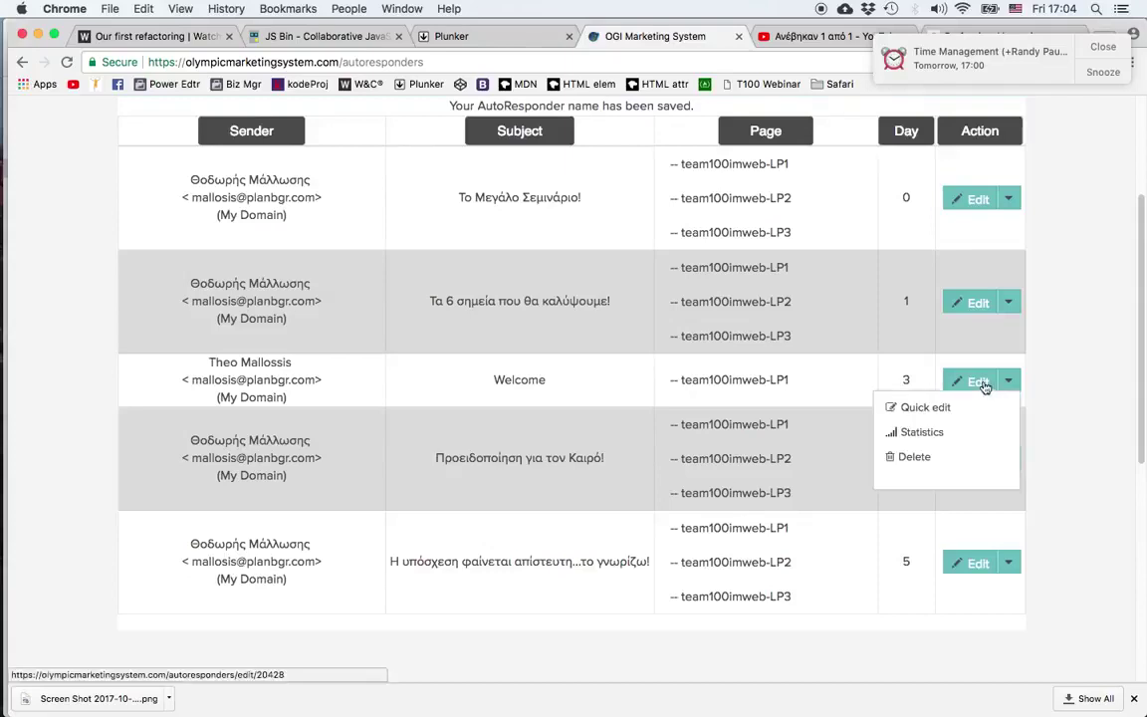
click(914, 457)
click(775, 266)
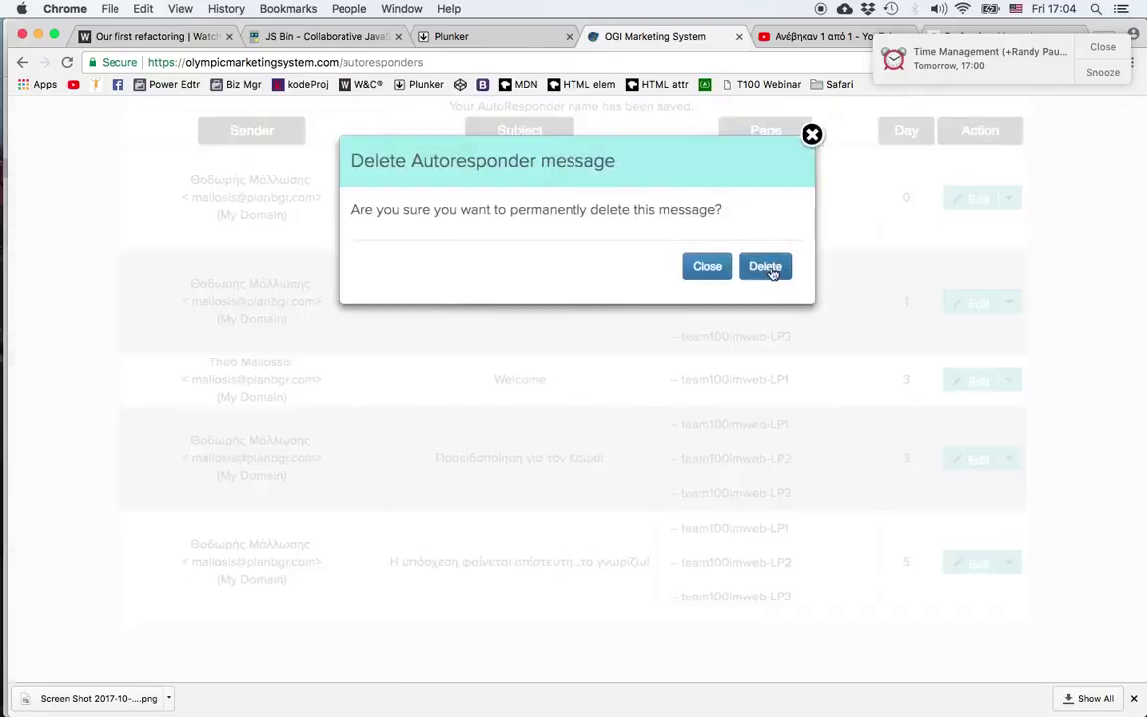
View the quick-edit properties of the "Το Μεγάλο Σεμινάριο!" message and close them without changes.
mouse_move(990, 385)
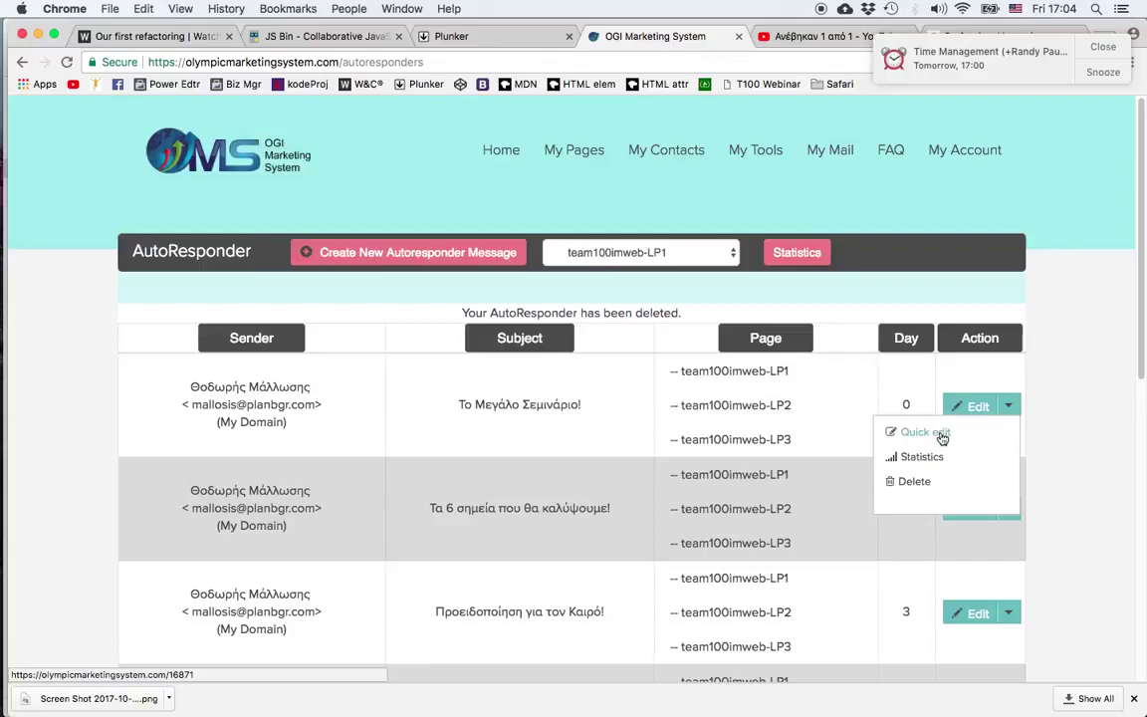
click(940, 434)
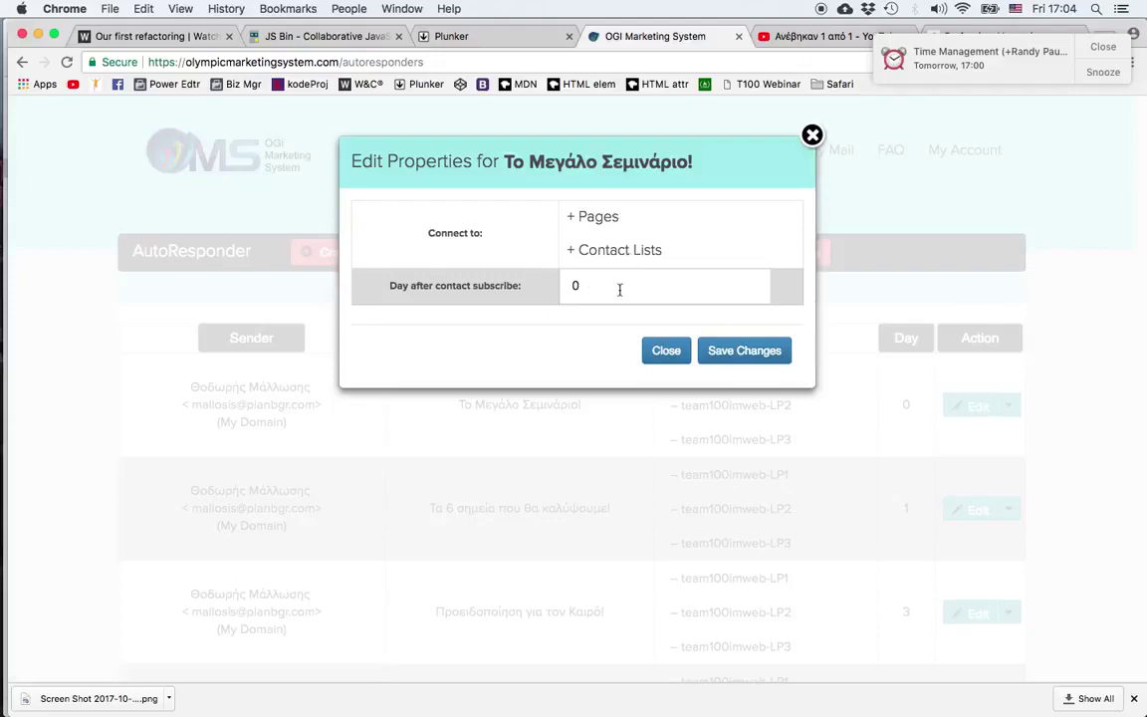
click(812, 136)
View the team100imweb-LP1 statistics for the "Το Μεγάλο Σεμινάριο!" message and examine its expanded recipient list.
click(974, 406)
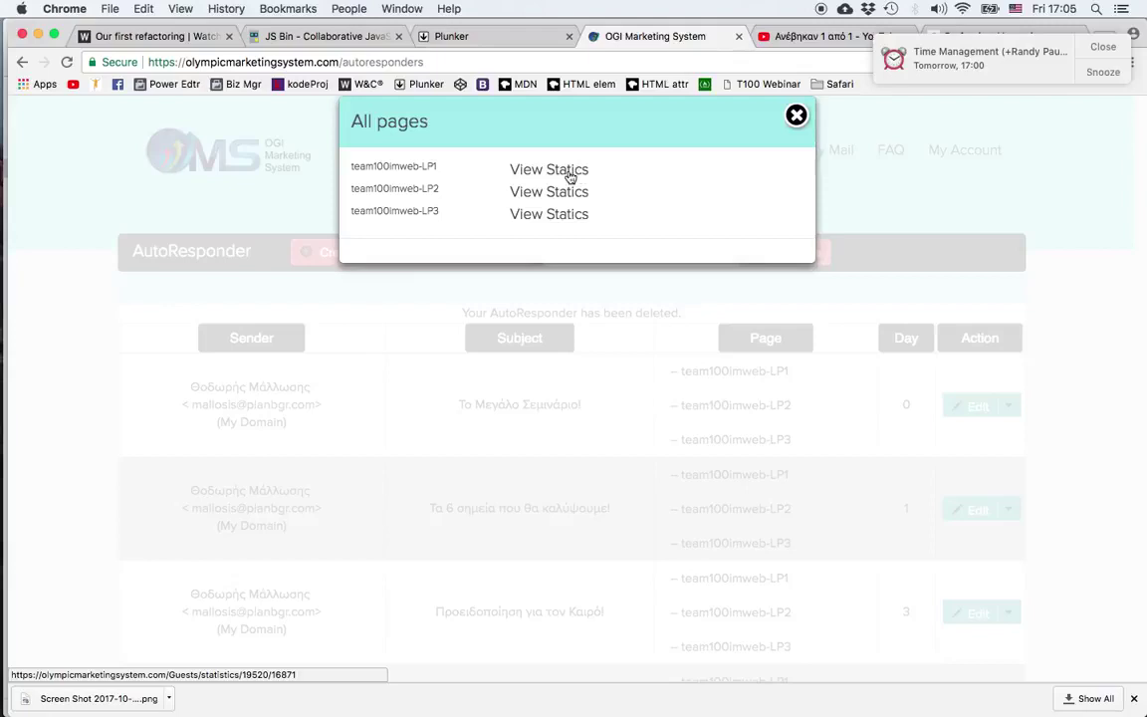
click(572, 175)
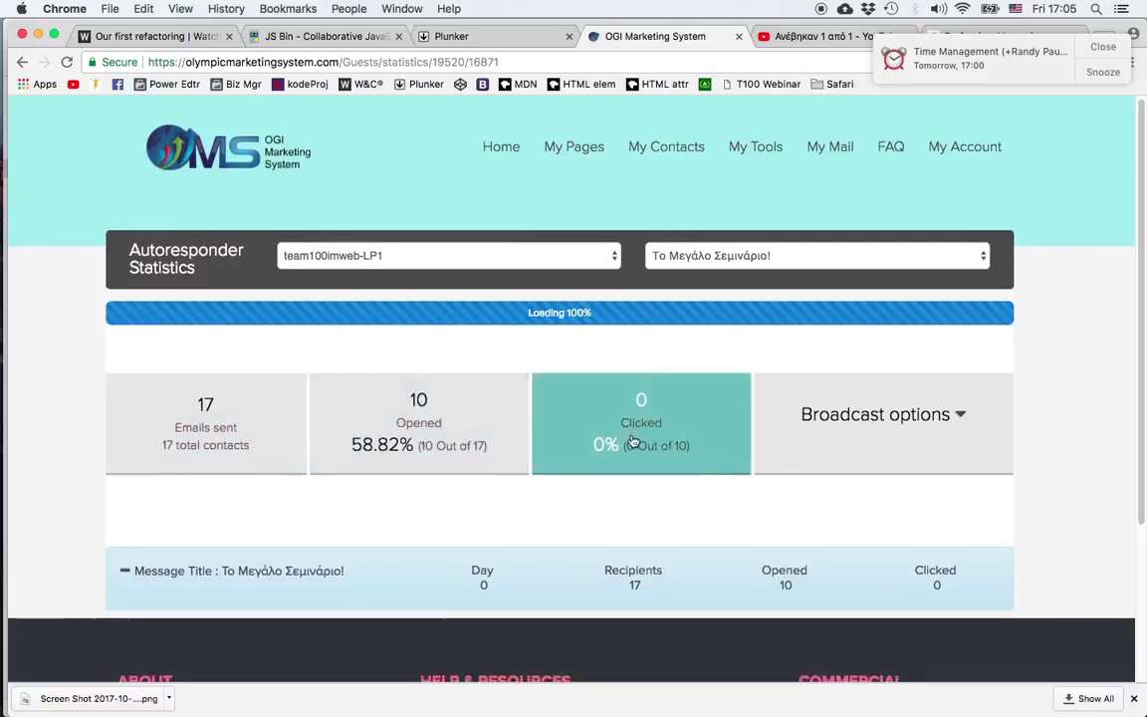
scroll(632, 440, down, 2)
click(254, 496)
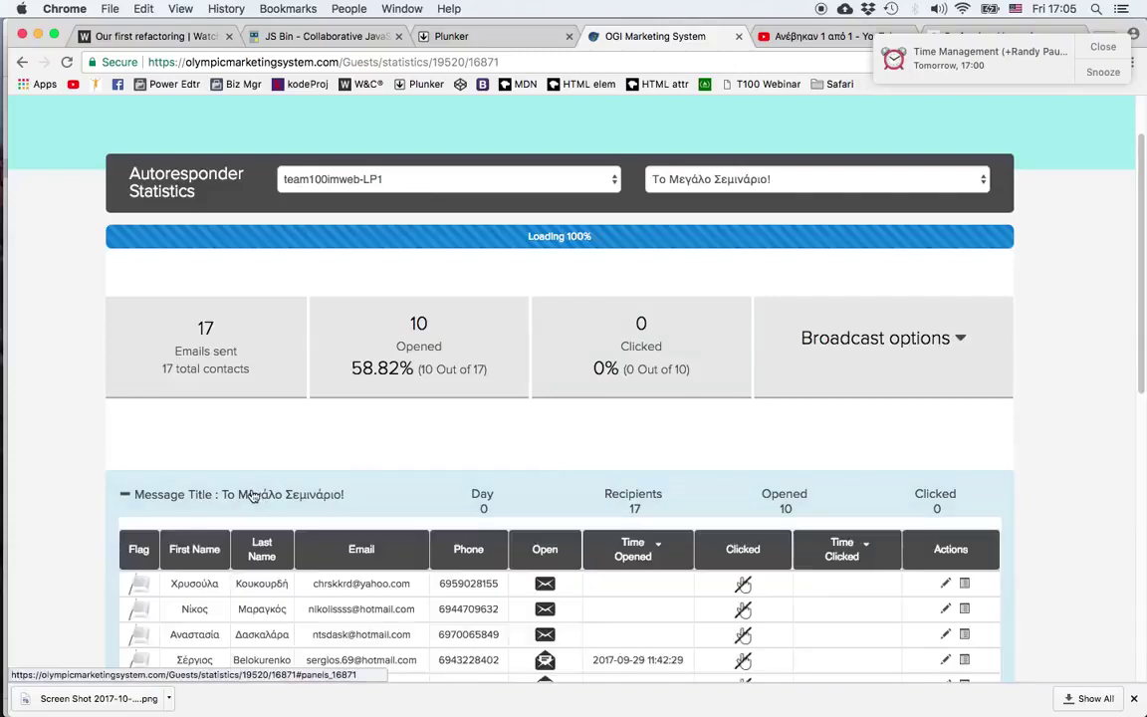
scroll(293, 503, down, 5)
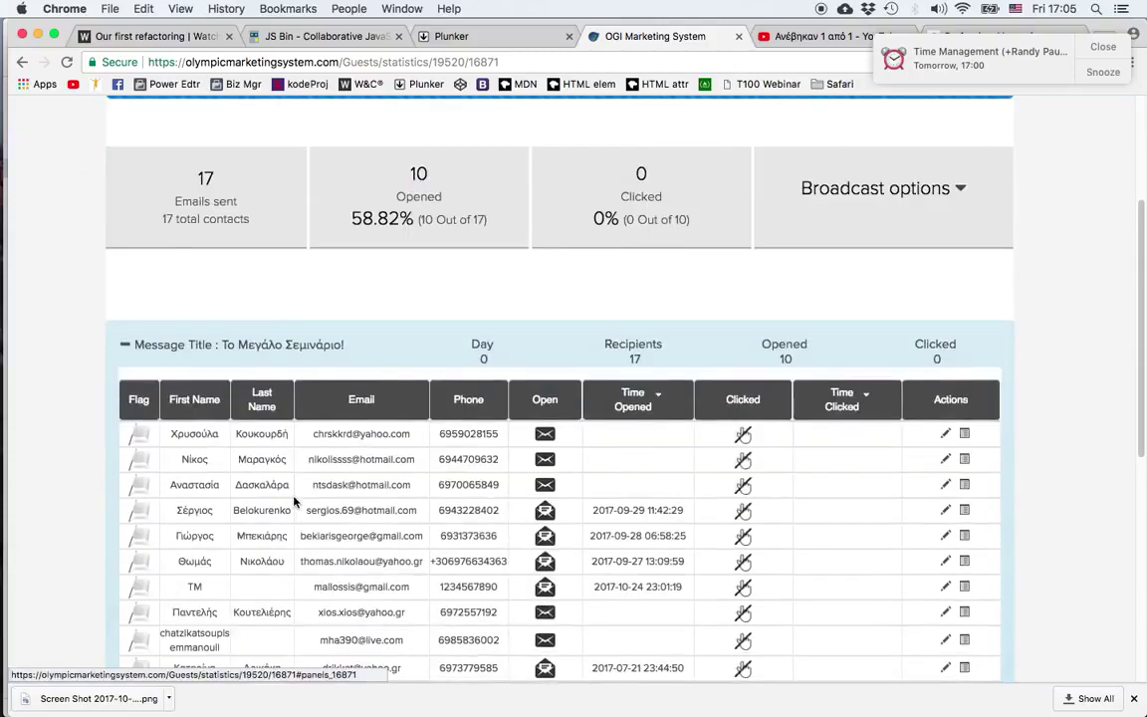
scroll(295, 502, down, 6)
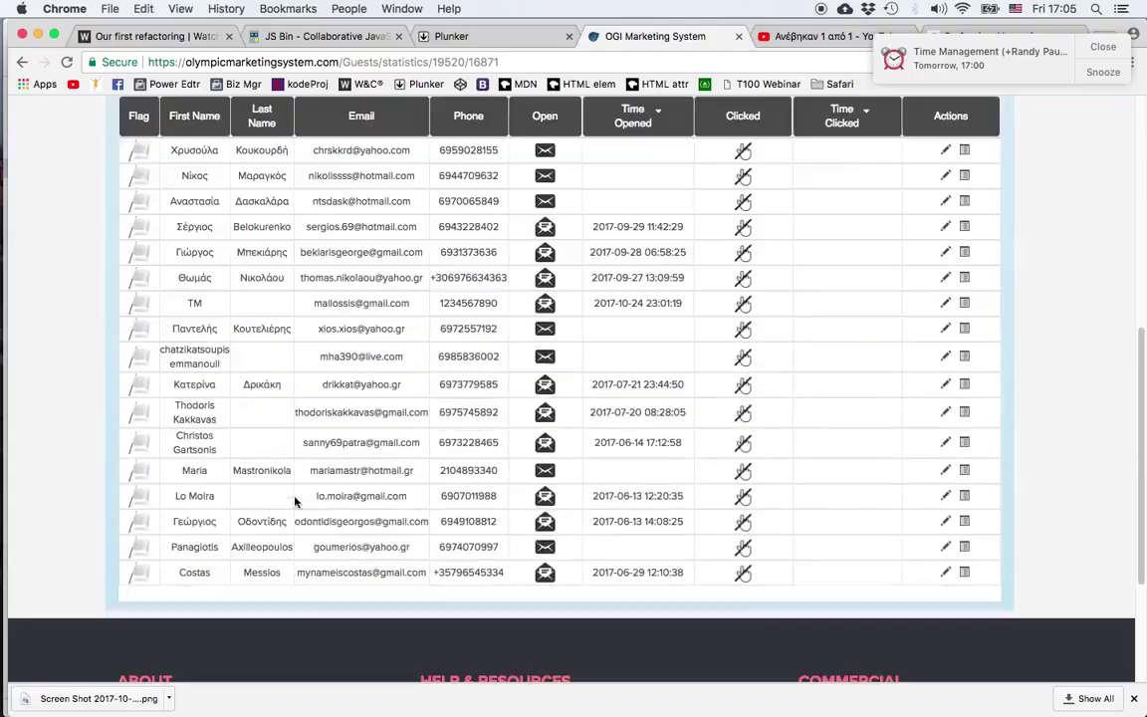
scroll(317, 468, up, 5)
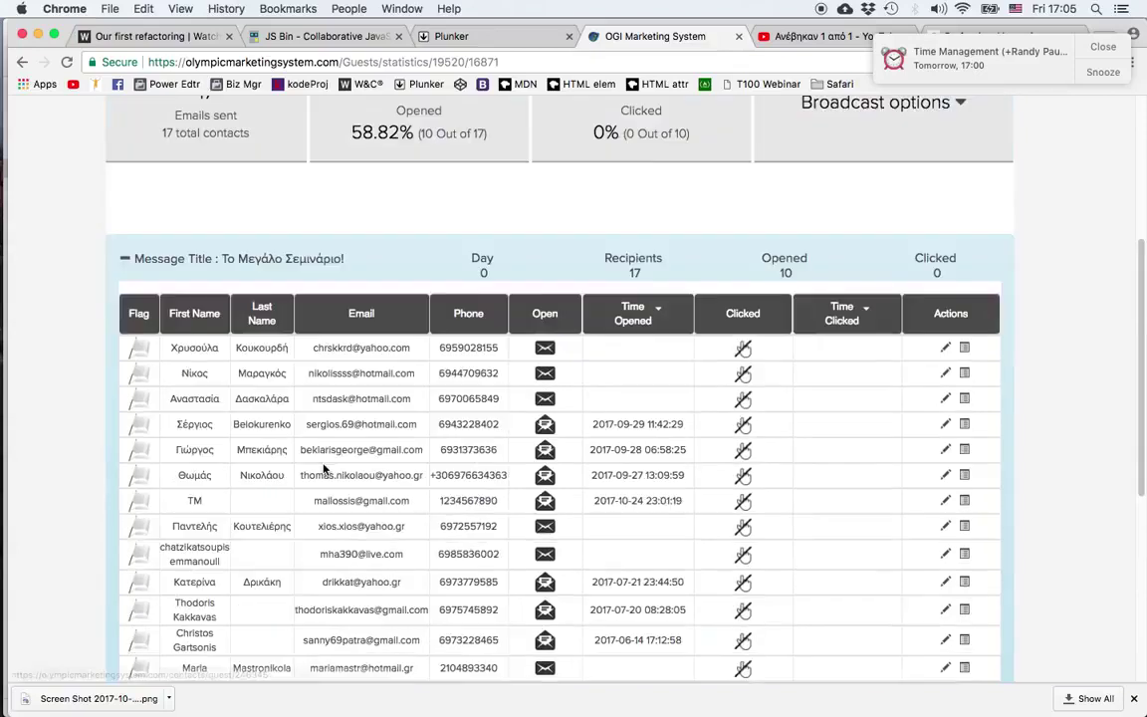
View the first recipient's editable contact details, close them without changes, and examine that contact's information page down to the email history.
click(947, 348)
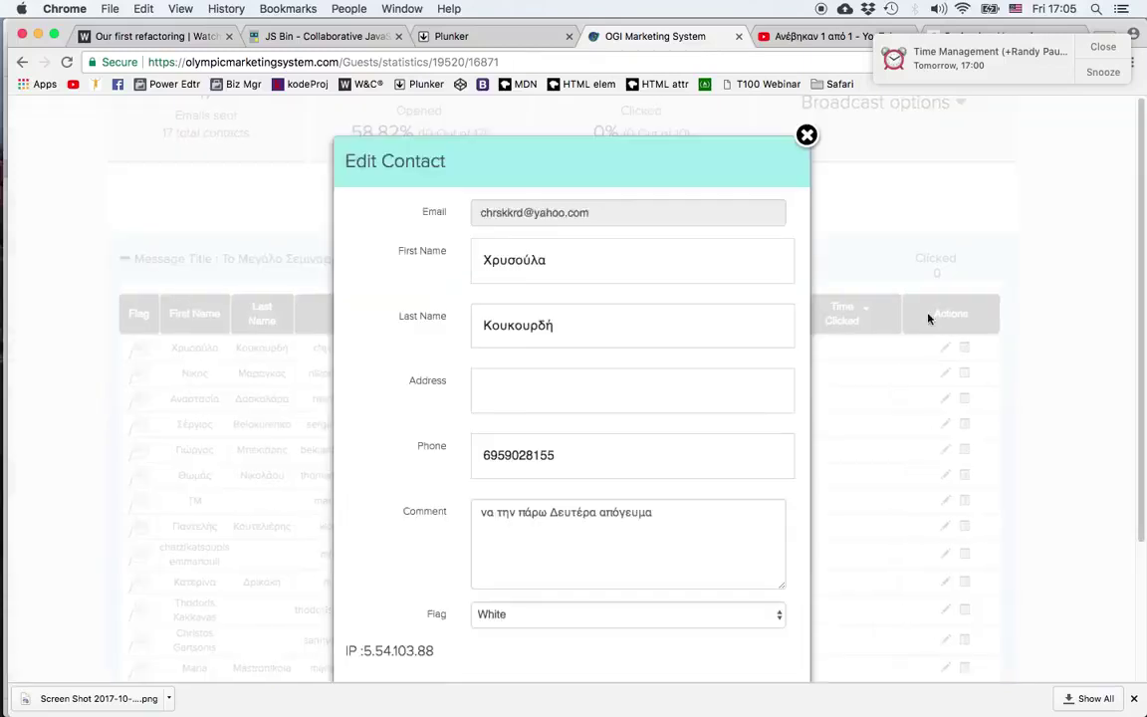
click(806, 135)
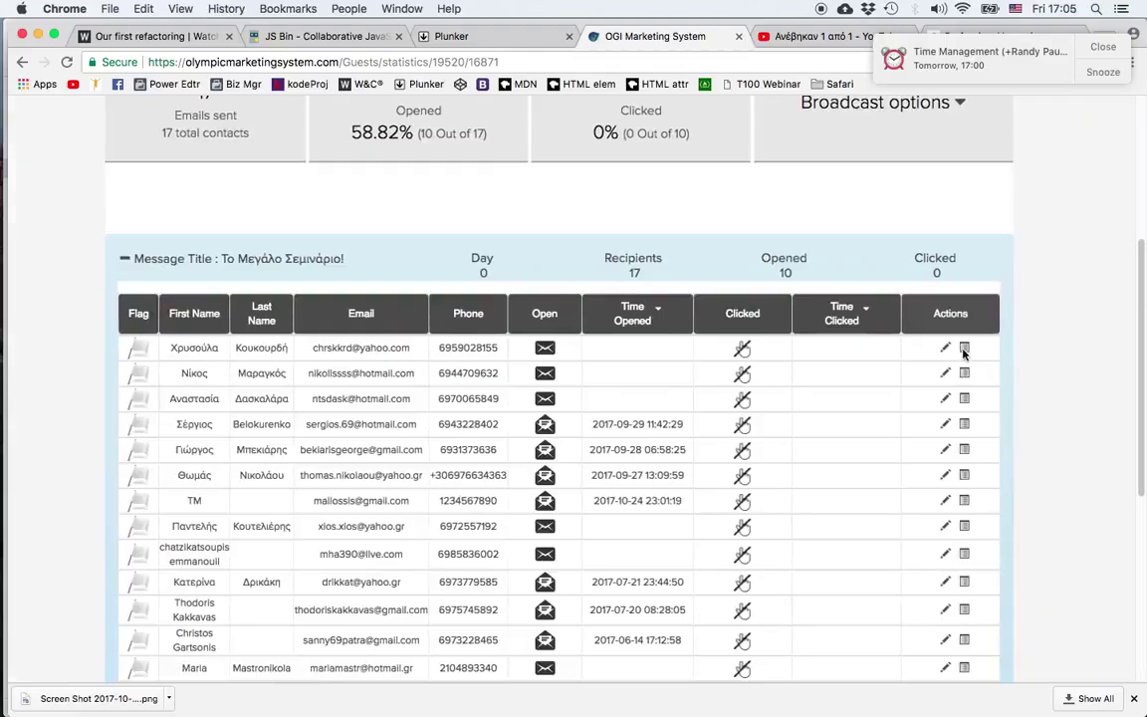
click(965, 354)
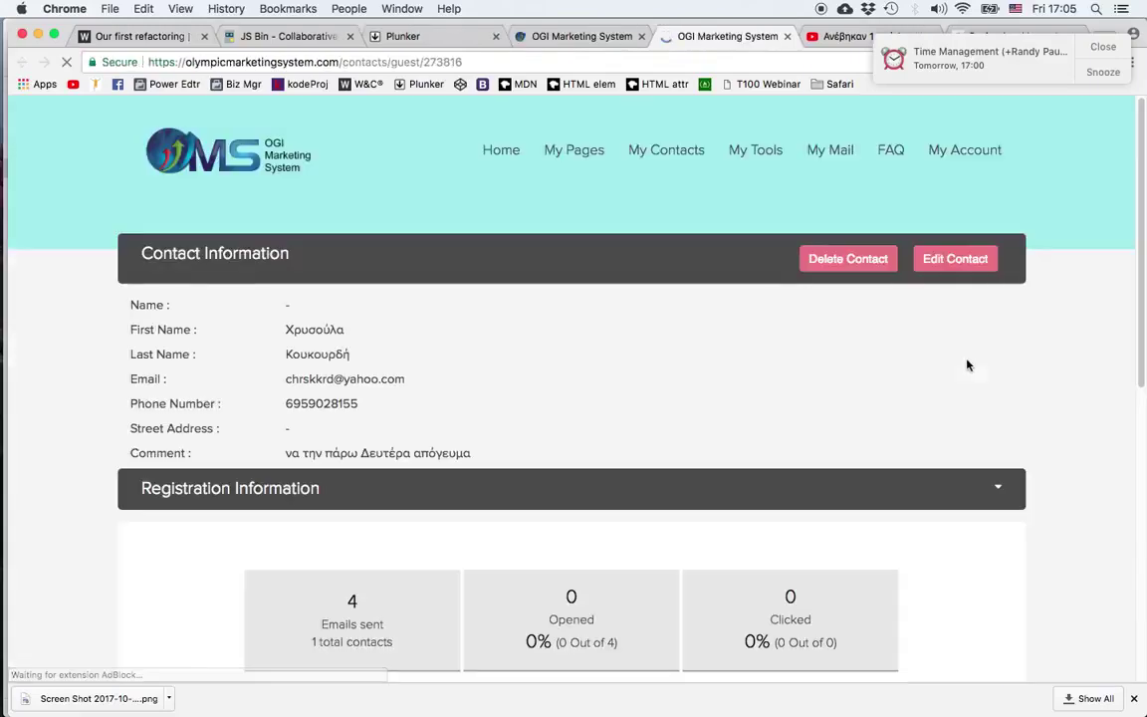
scroll(839, 380, down, 8)
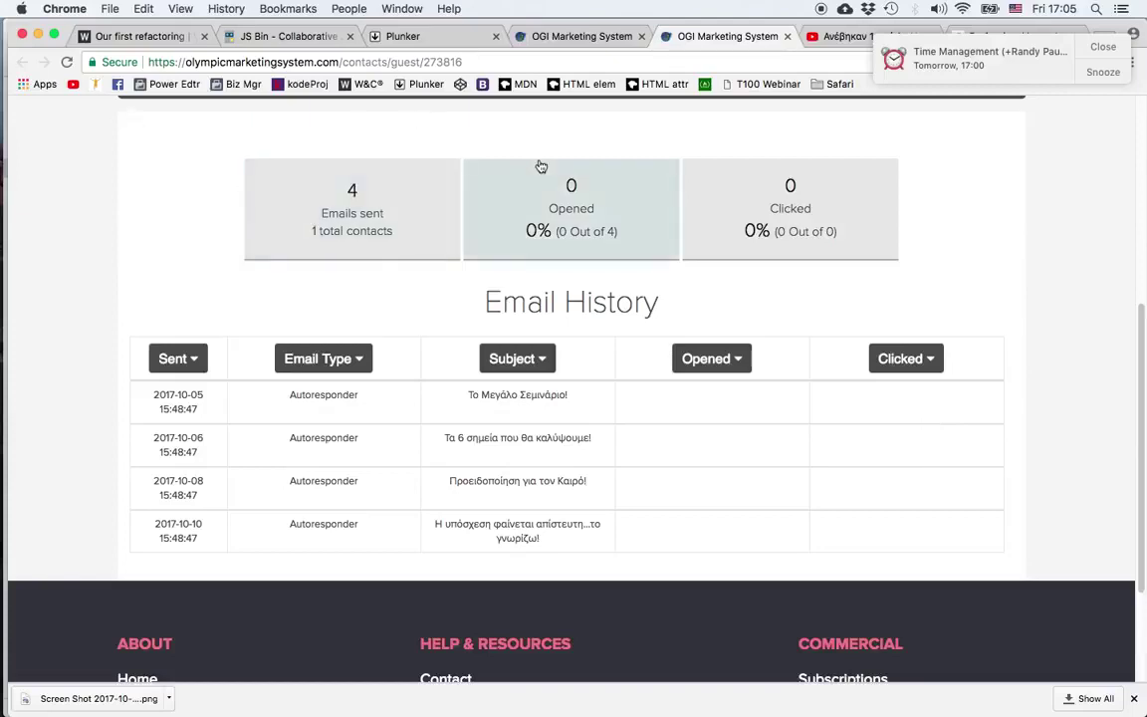
Return to the autoresponder statistics for "Το Μεγάλο Σεμινάριο!" and reveal the available broadcast options.
click(582, 36)
scroll(767, 303, up, 5)
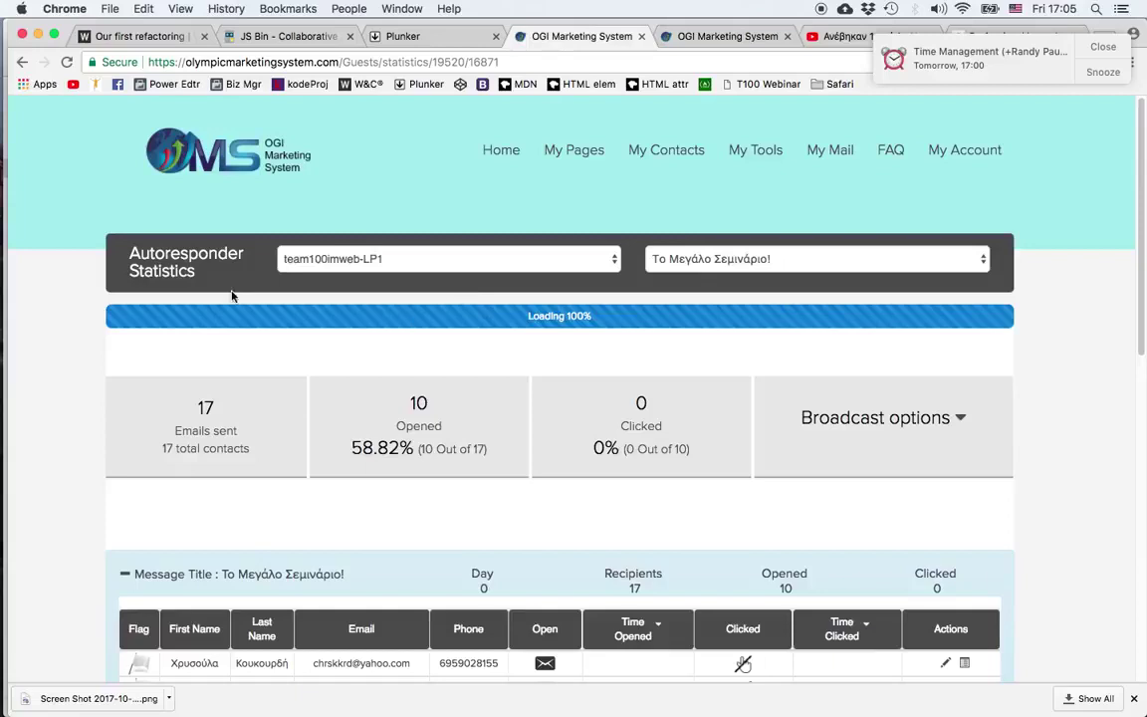
mouse_move(937, 390)
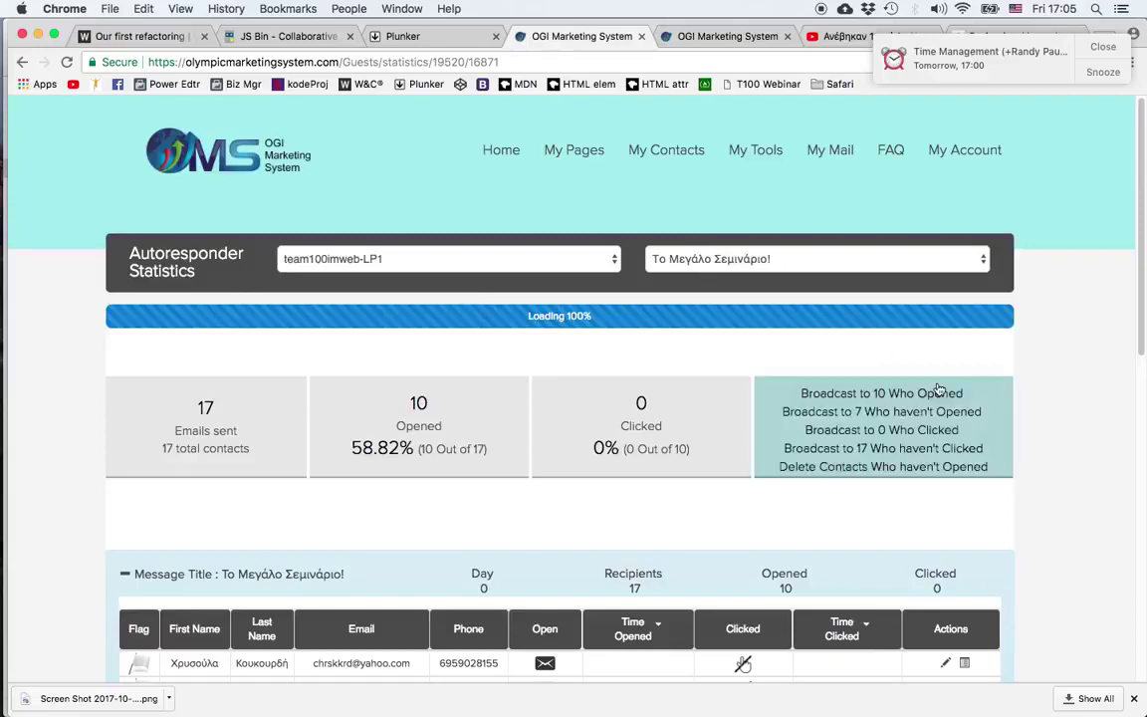